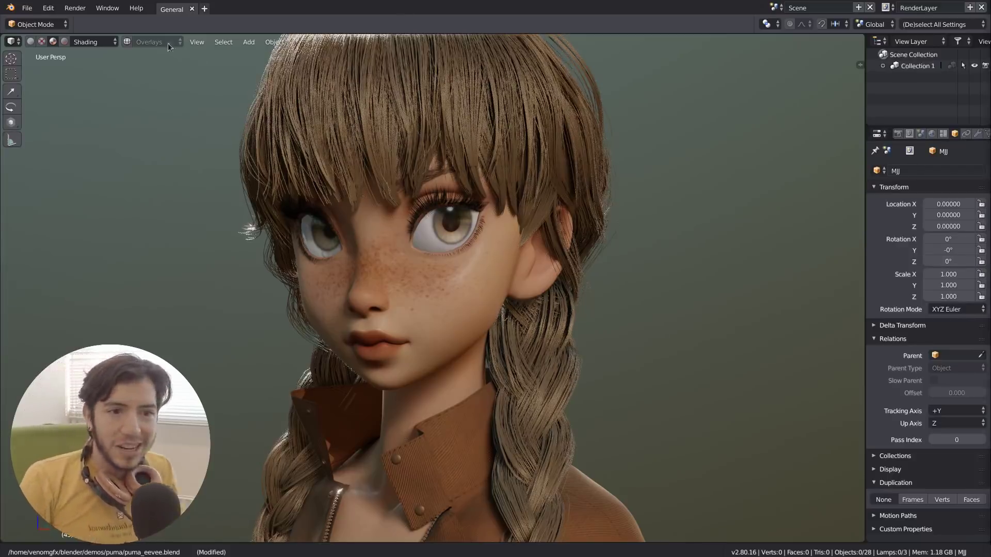
- Turn on the viewport overlays and compare the rendered, material and texture shading modes, finishing in solid shading
left_click(127, 43)
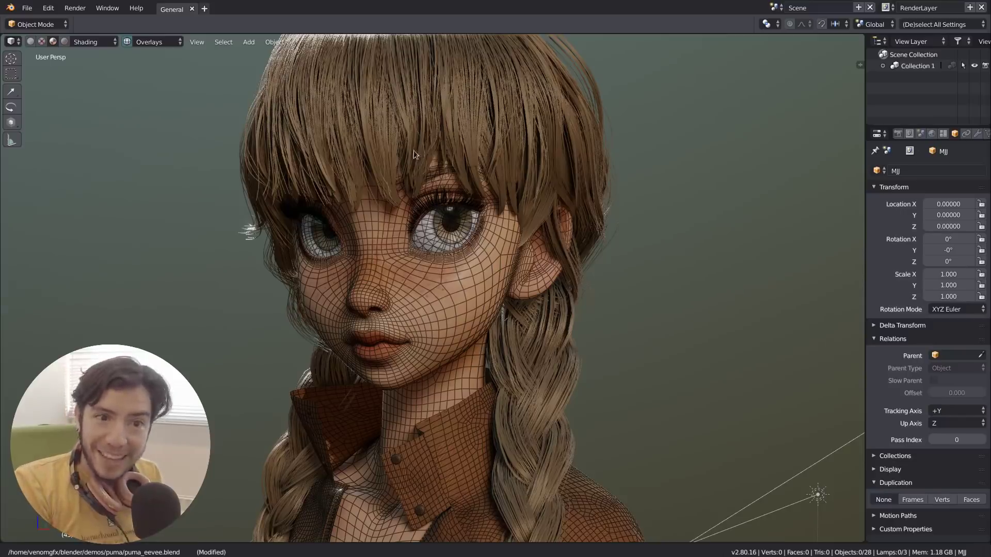
left_click(63, 41)
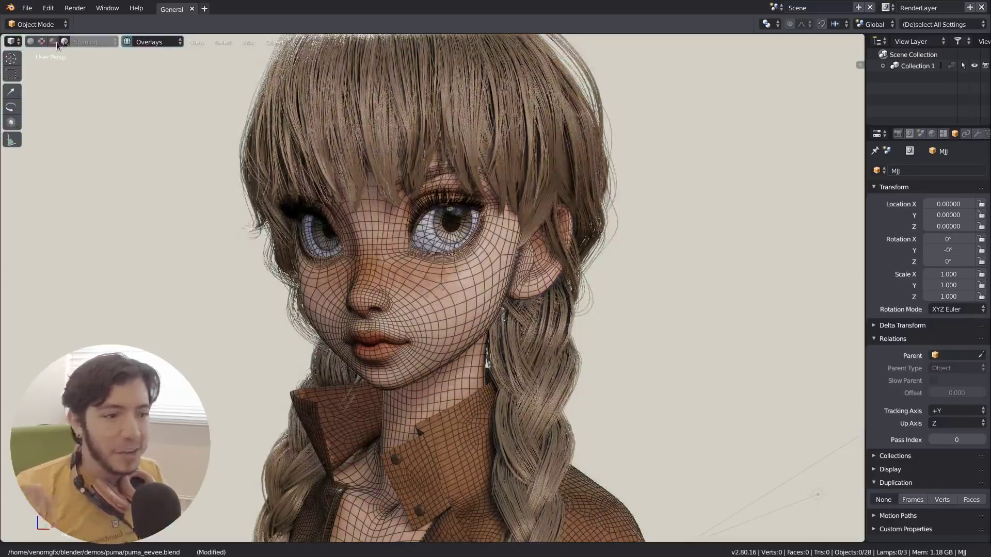
left_click(54, 41)
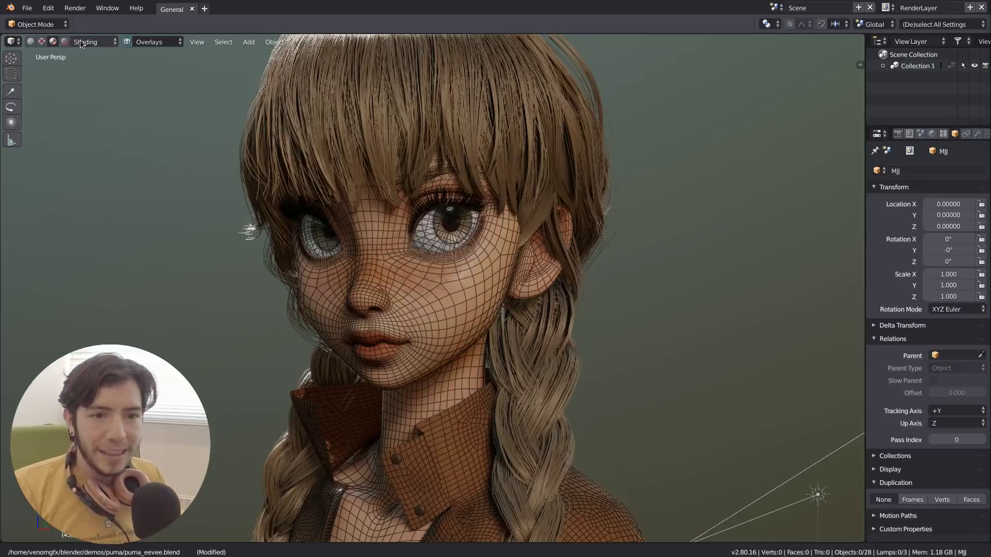
left_click(29, 41)
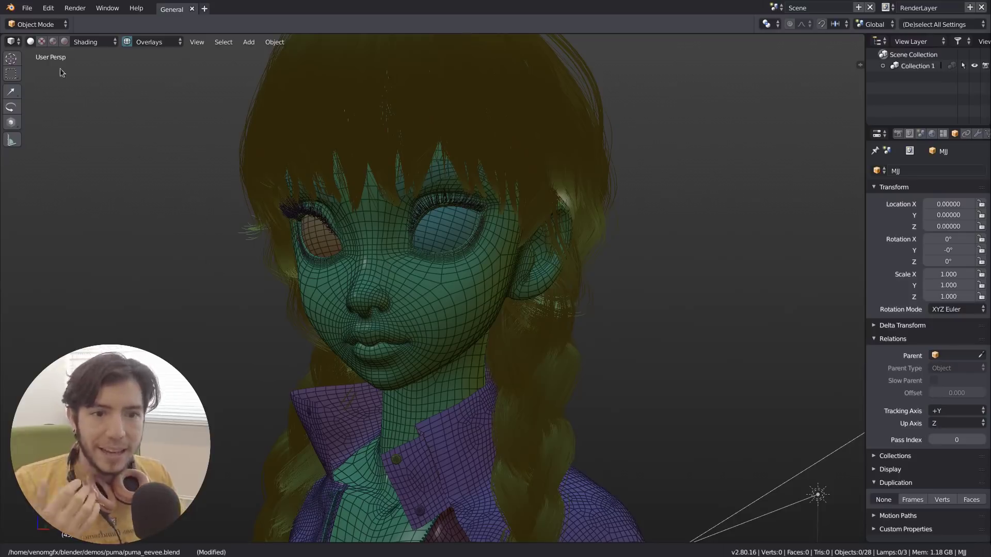
left_click(43, 45)
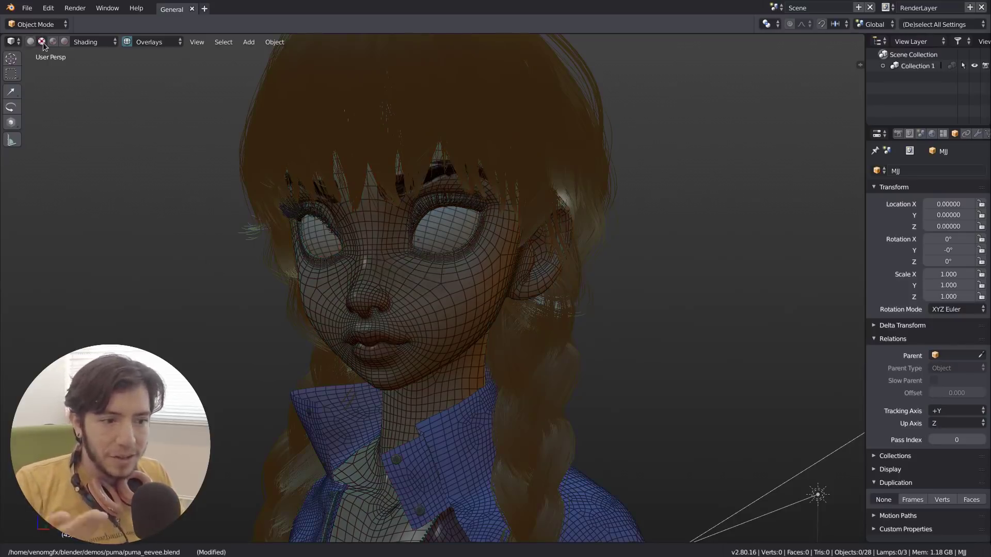
left_click(31, 43)
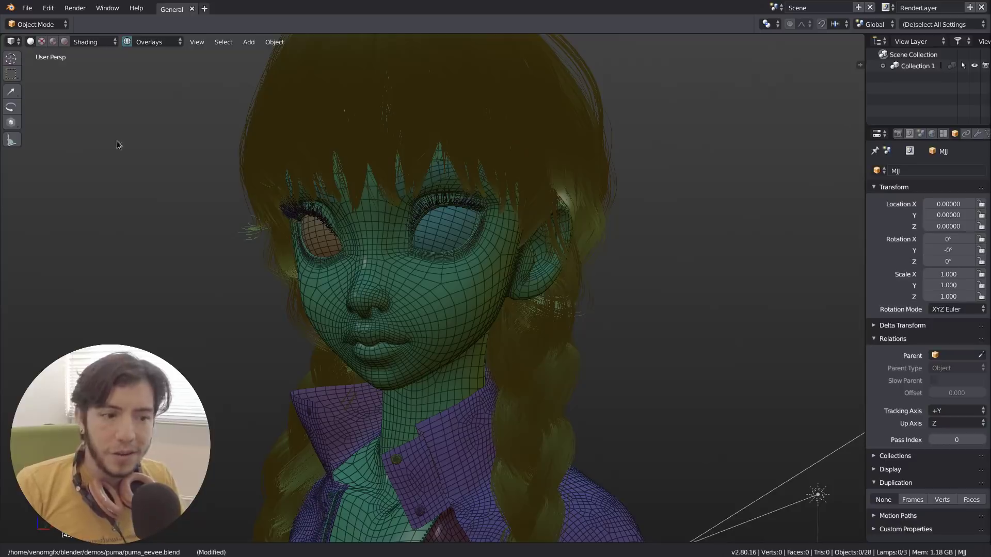
- Examine the character's wireframe in solid shading from the collar down over the torso and trousers to the shoes
mouse_move(537, 403)
middle_mouse_down("shift")
mouse_move(524, 270)
mouse_move(500, 229)
middle_mouse_up("shift")
middle_click_drag(398, 326, 334, 334)
middle_click_drag(433, 289, 427, 157, "shift")
middle_click_drag(443, 326, 429, 153, "shift")
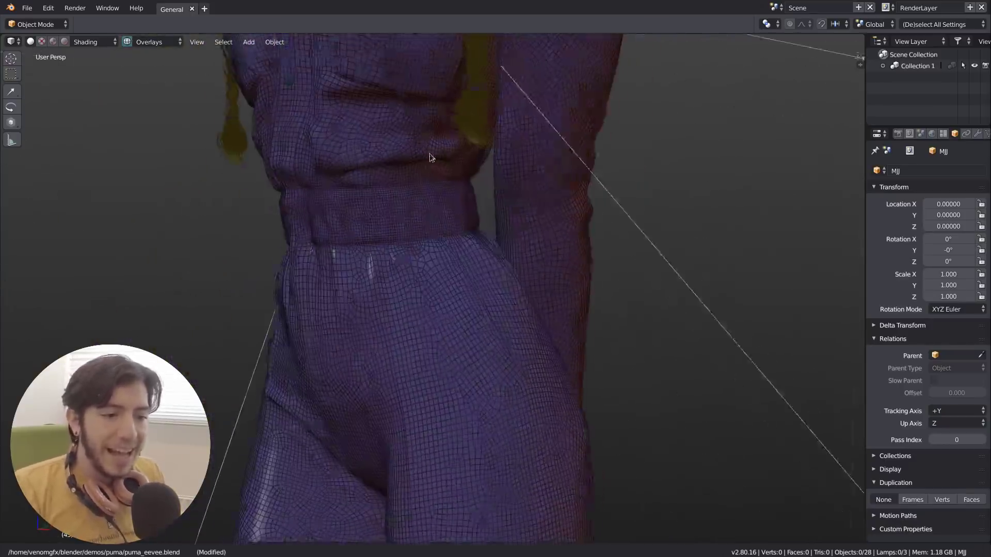
middle_click_drag(393, 281, 379, 143, "shift")
middle_click_drag(426, 403, 418, 182, "shift")
middle_click_drag(475, 506, 459, 323, "shift")
scroll(461, 327, "down", 8, "shift")
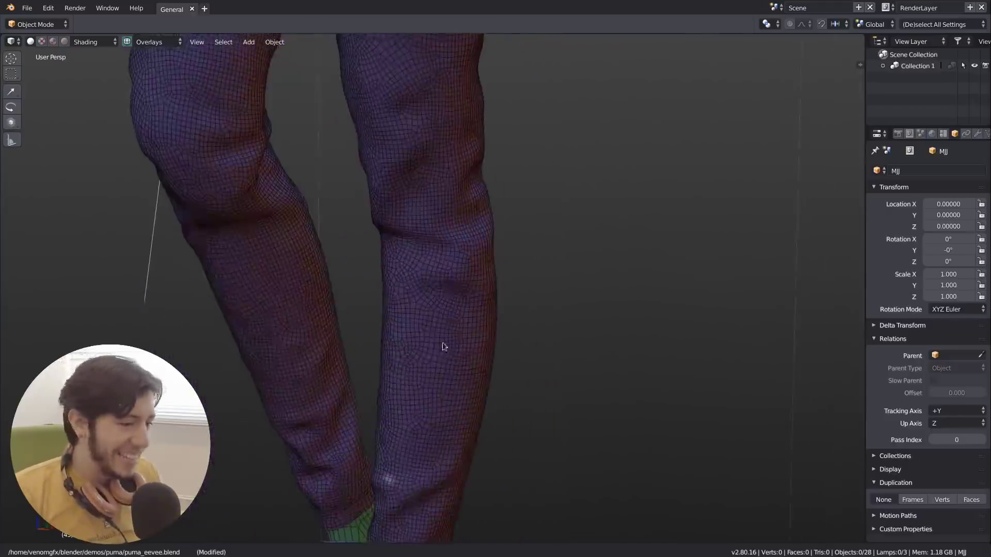
scroll(399, 392, "up", 3)
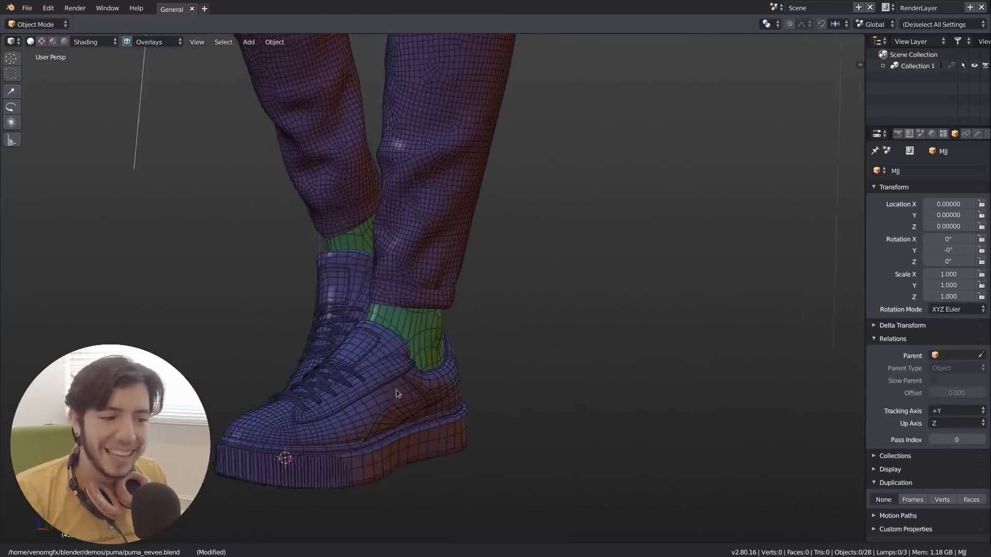
middle_click_drag(420, 413, 436, 289, "shift")
- Turn on X-ray display and inspect the legs and the clasped hands through the overlapping clothing meshes
key("z")
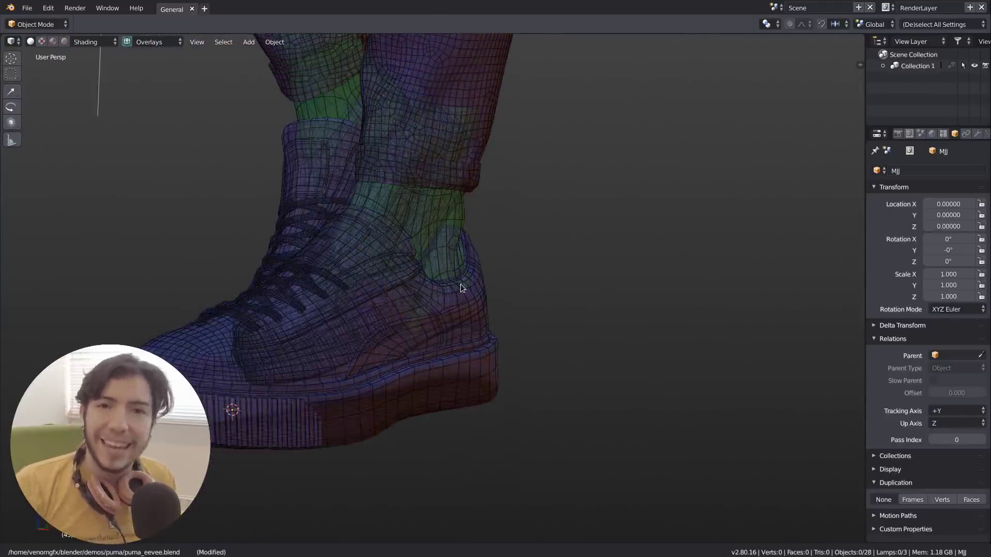
mouse_move(461, 284)
middle_mouse_down()
mouse_move(478, 281)
mouse_move(336, 259)
mouse_move(366, 274)
mouse_move(354, 255)
mouse_move(496, 449)
mouse_move(427, 172)
mouse_move(417, 213)
mouse_move(438, 251)
mouse_move(451, 472)
middle_mouse_up()
scroll(417, 213, "down", 3)
middle_click_drag(485, 237, 496, 487, "shift")
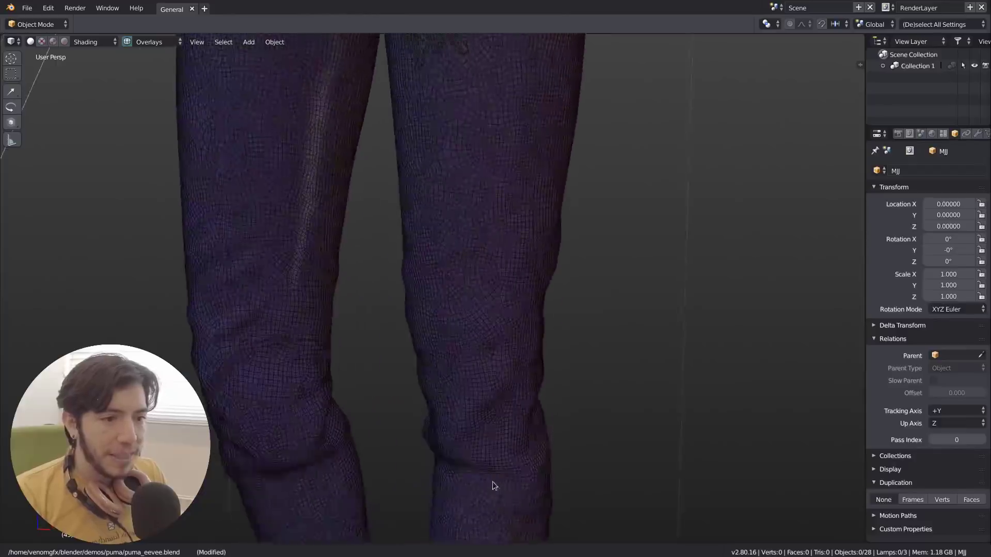
middle_click_drag(488, 278, 491, 505, "shift")
scroll(472, 308, "up", 6, "shift")
scroll(451, 320, "up", 4)
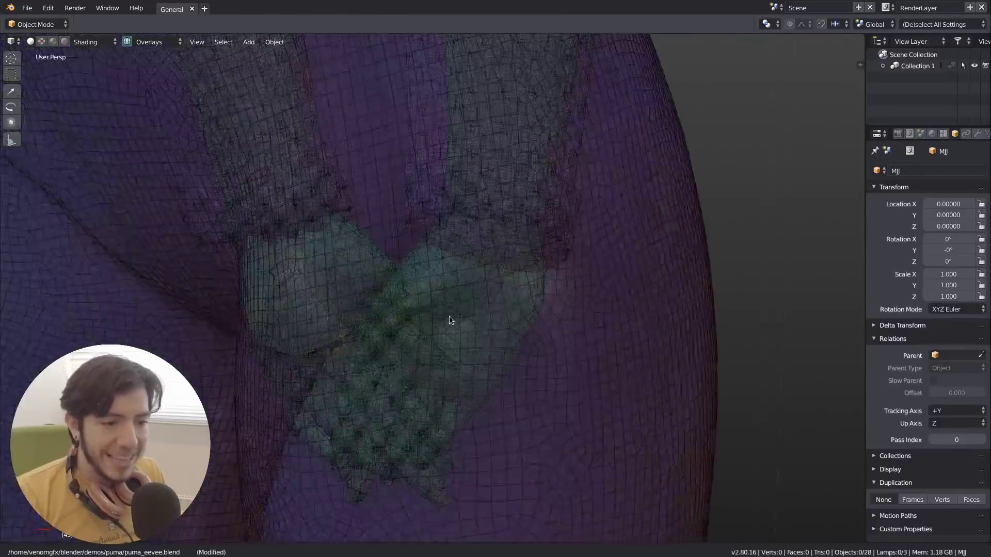
scroll(448, 316, "up", 5)
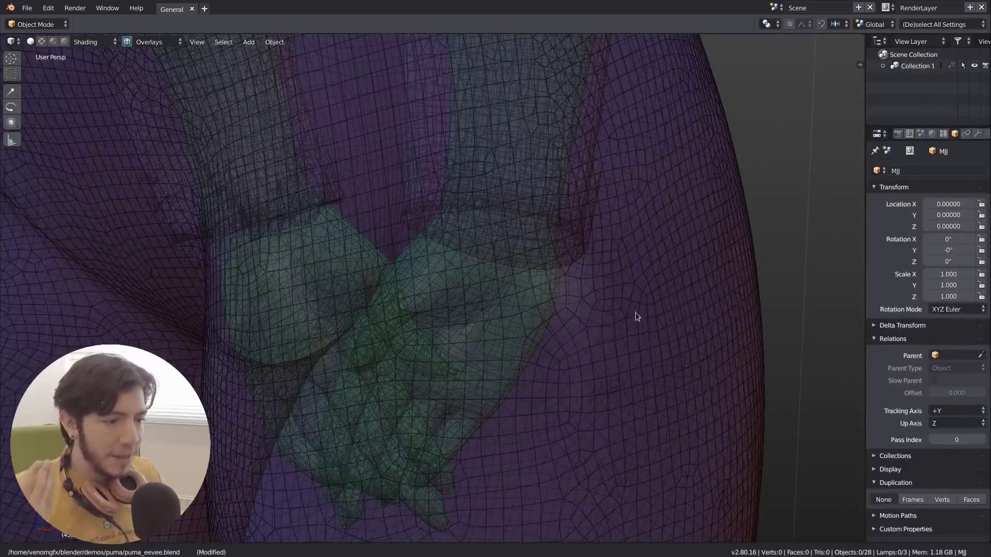
middle_click_drag(749, 321, 316, 247, "shift")
- Apply the Flatty Light theme preset in the user preferences and check the hands' wireframe against the lighter background
key("ctrl+alt+u")
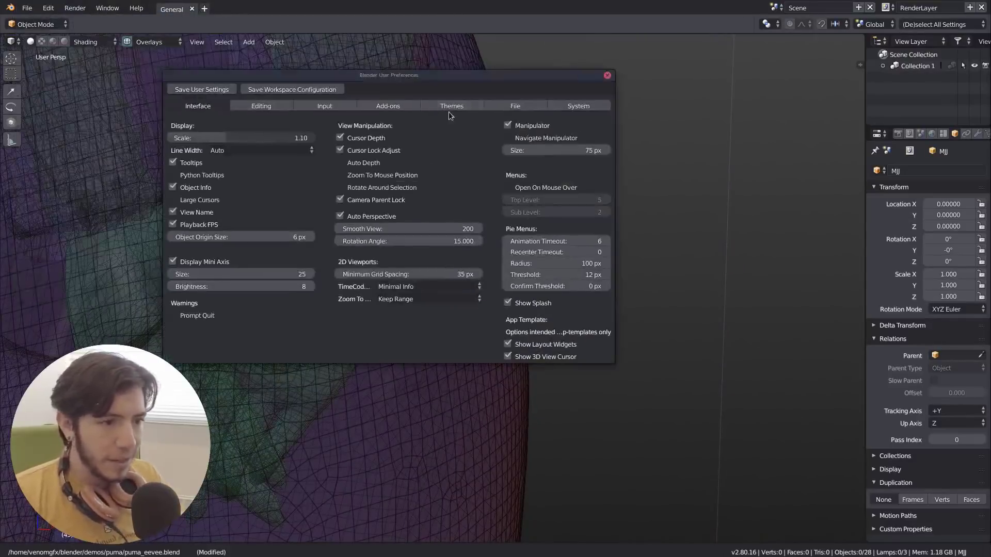
left_click(452, 106)
left_click(194, 139)
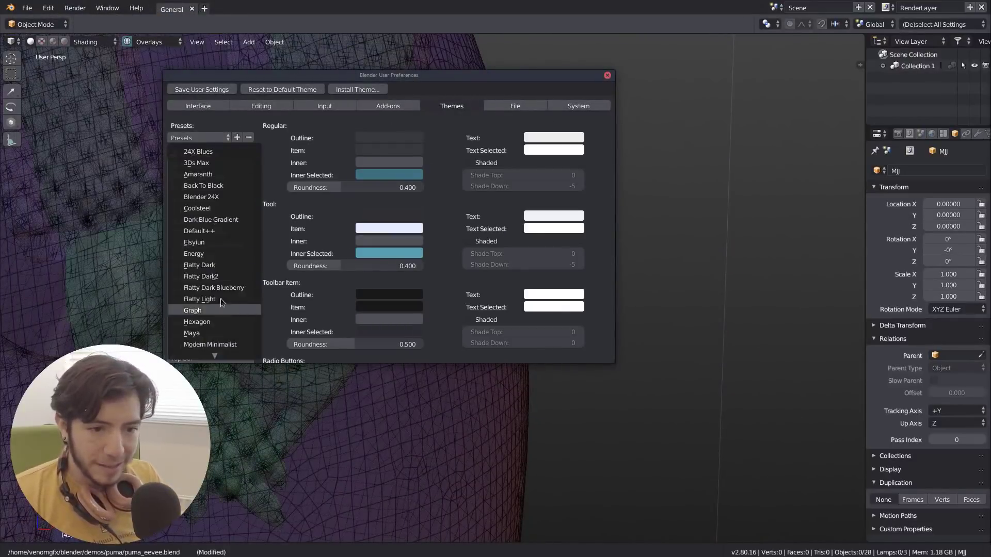
left_click(204, 299)
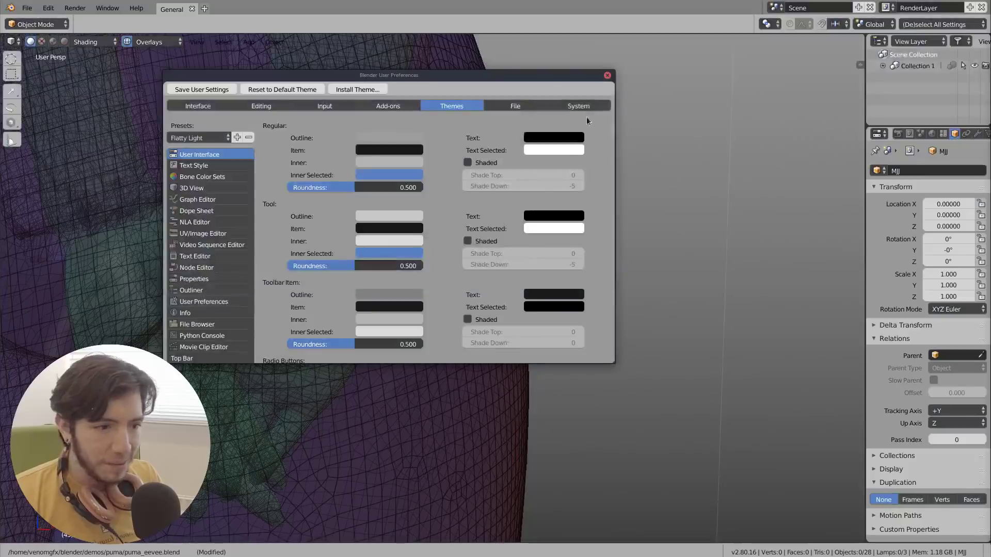
left_click(607, 76)
scroll(481, 340, "up", 3)
scroll(433, 325, "up", 2)
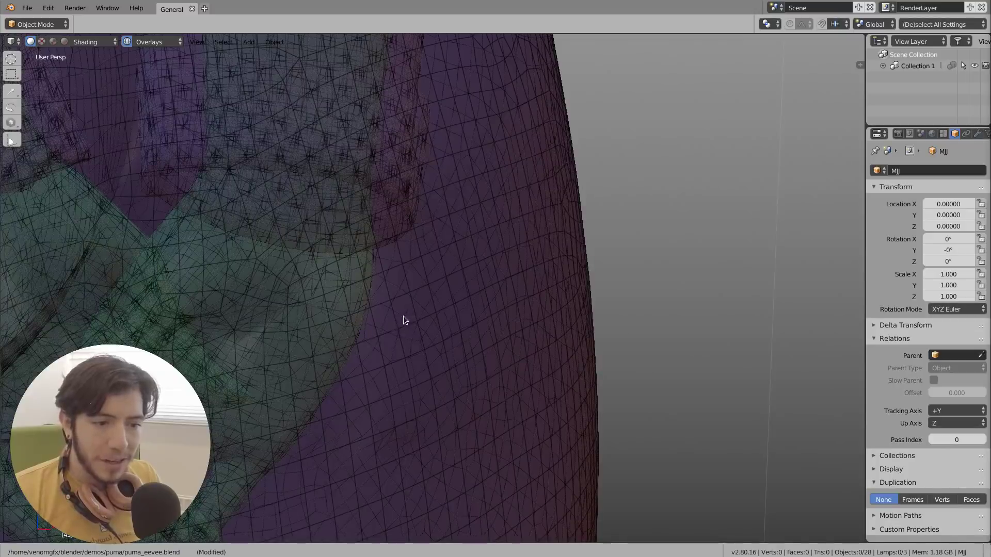
scroll(411, 307, "up", 2)
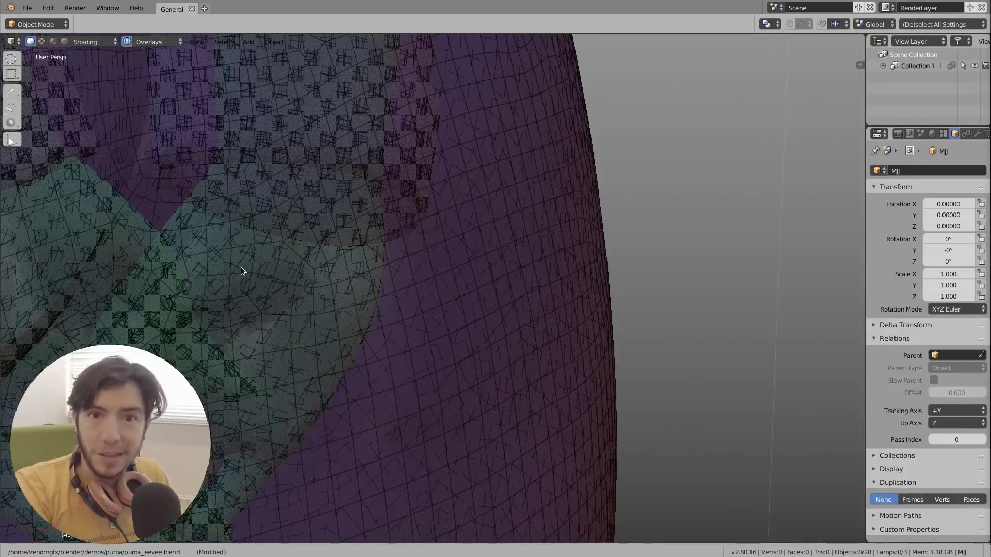
middle_click_drag(355, 334, 395, 316)
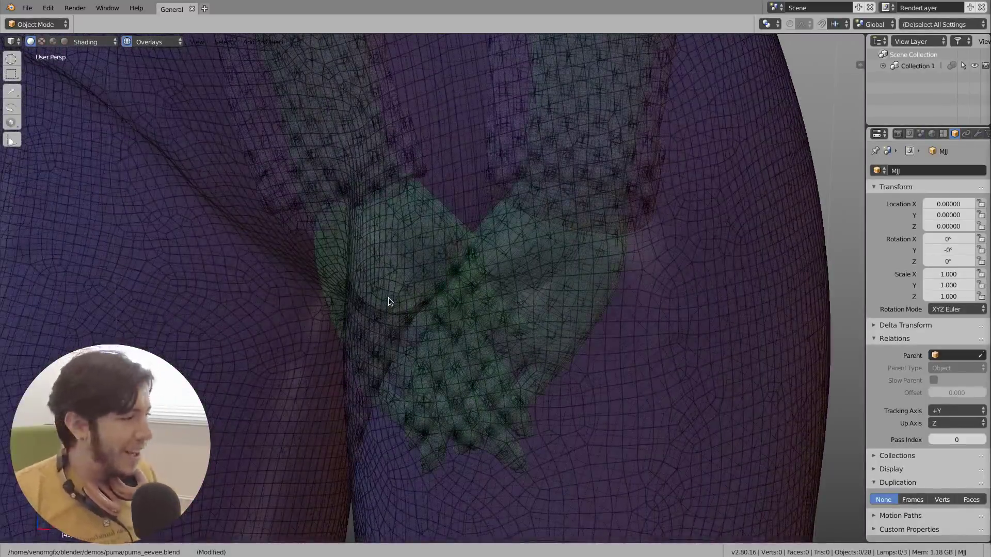
- Switch to the Blender 2.79 window and select the body mesh in the wireframe around the hands
key("super")
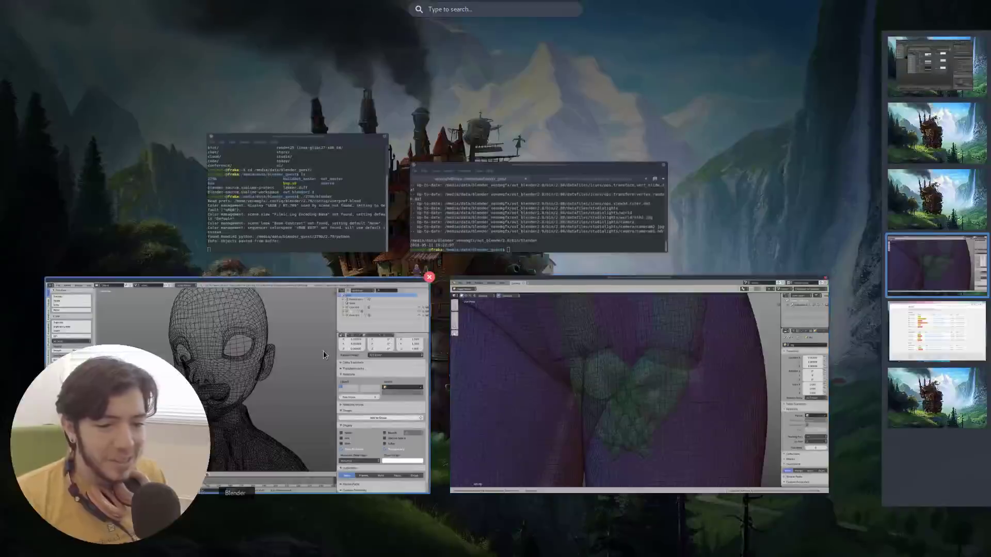
left_click(323, 351)
scroll(523, 298, "down", 6)
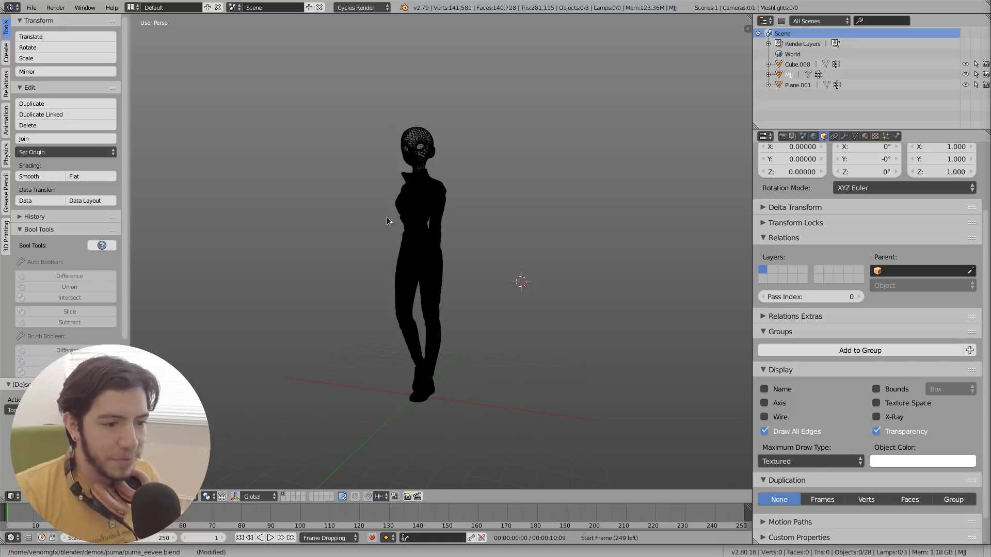
scroll(398, 237, "up", 8)
scroll(403, 246, "up", 8)
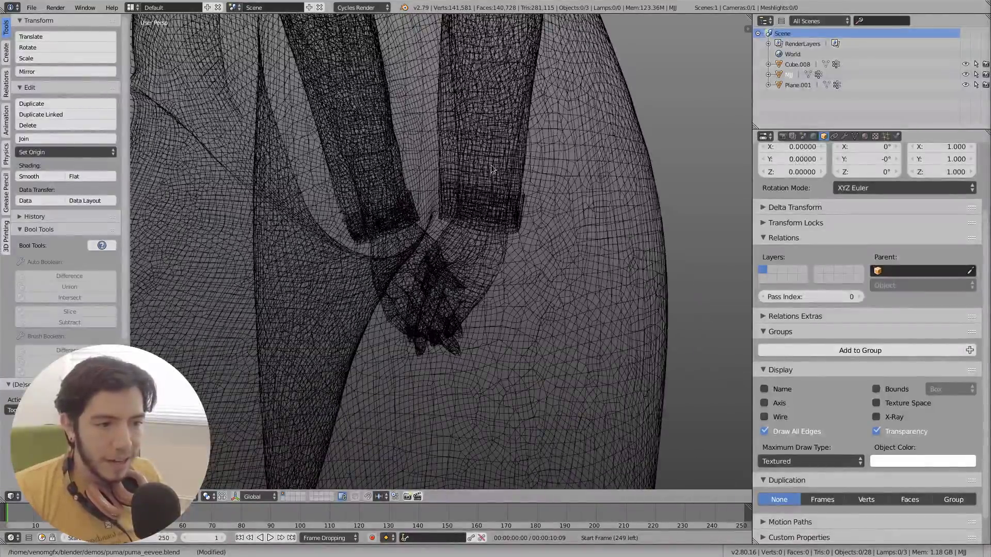
middle_click_drag(492, 160, 490, 184)
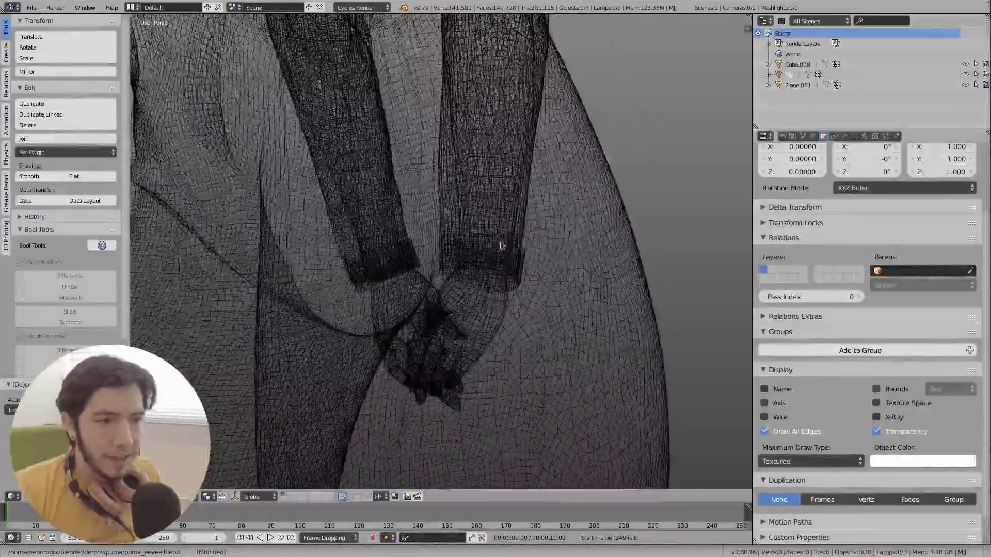
right_click(574, 156)
right_click(494, 311)
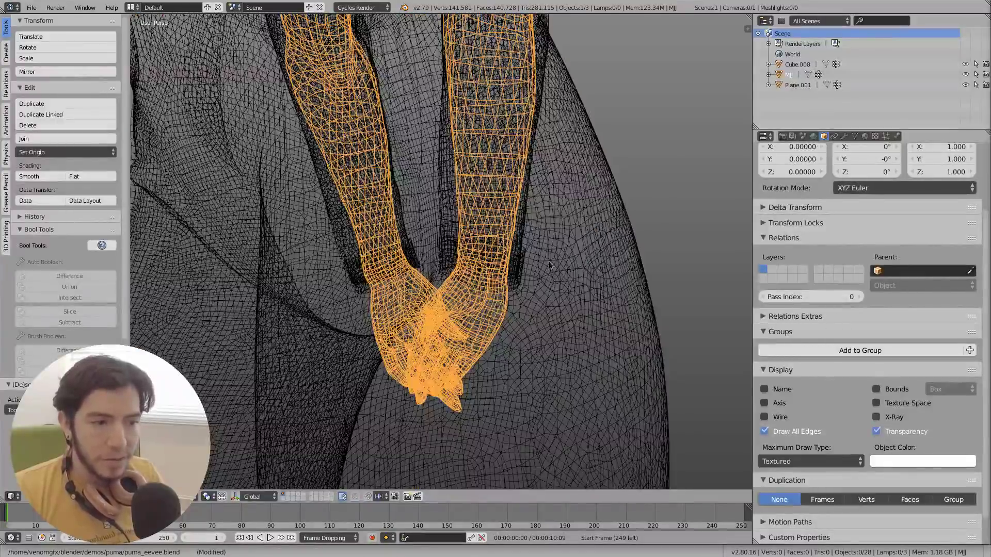
- Deselect everything and examine the dense 2.79 wireframe on the torso, the upper body and the full figure
key("a")
scroll(550, 261, "down", 5)
middle_click_drag(451, 138, 513, 316, "shift")
scroll(443, 265, "up", 5)
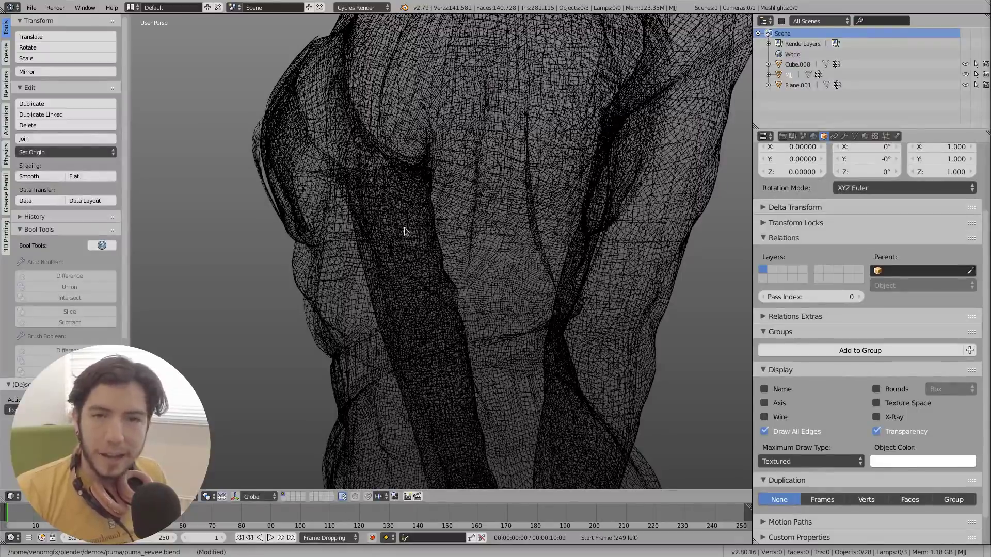
scroll(465, 240, "down", 9)
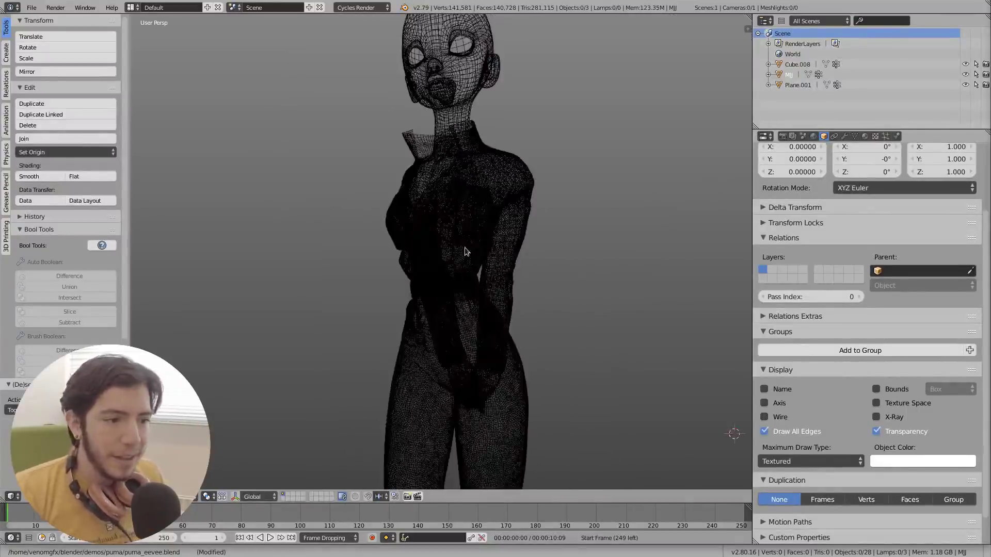
middle_click_drag(488, 319, 463, 240, "shift")
scroll(463, 240, "down", 1)
scroll(464, 241, "down", 5)
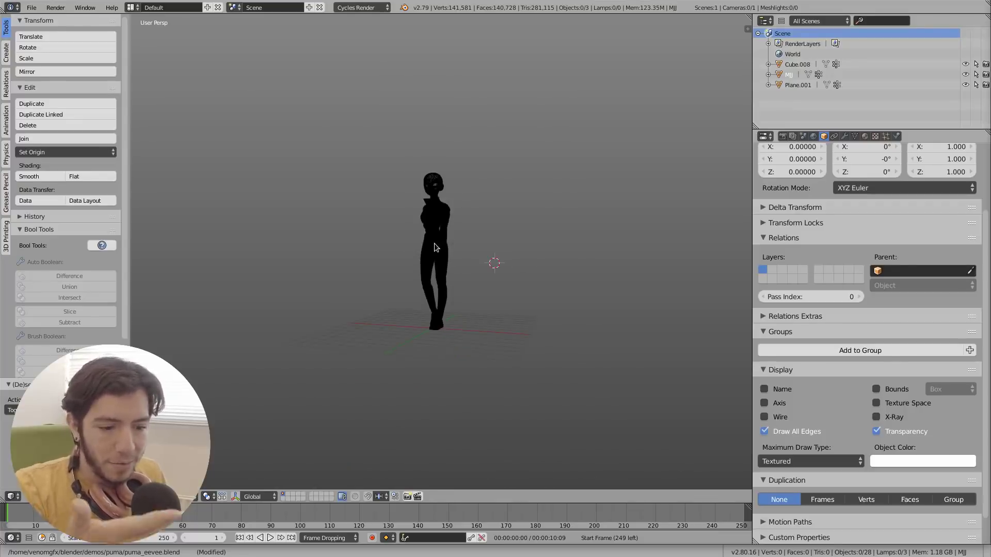
- Switch back to the Blender 2.80 window and turn on the wireframe overlay
key("super")
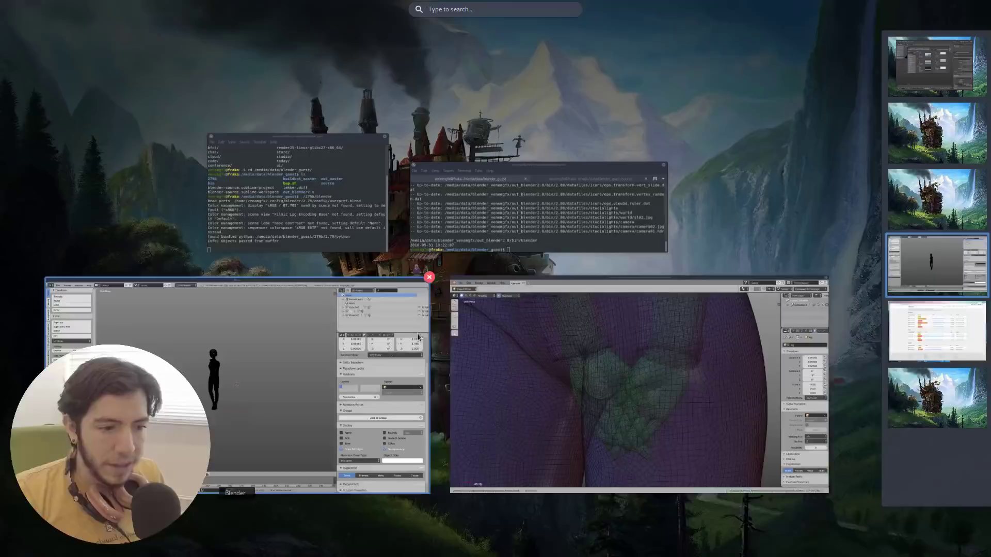
left_click(529, 351)
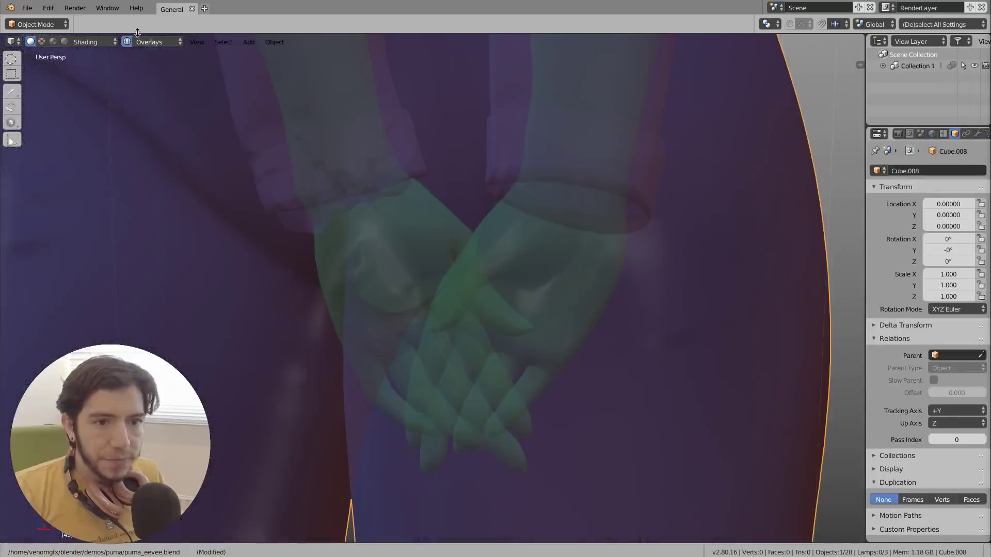
left_click(157, 42)
left_click(131, 162)
- Examine the selected clothing's X-ray wireframe over the whole figure and in a close-up of the waist
scroll(543, 308, "down", 3)
scroll(540, 310, "down", 10)
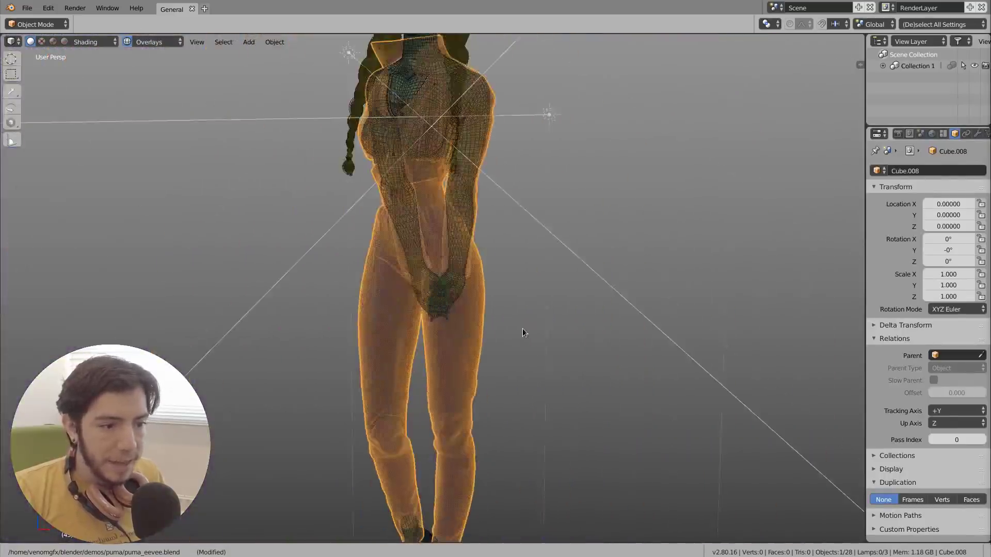
middle_click_drag(508, 384, 485, 287, "shift")
scroll(483, 367, "up", 2)
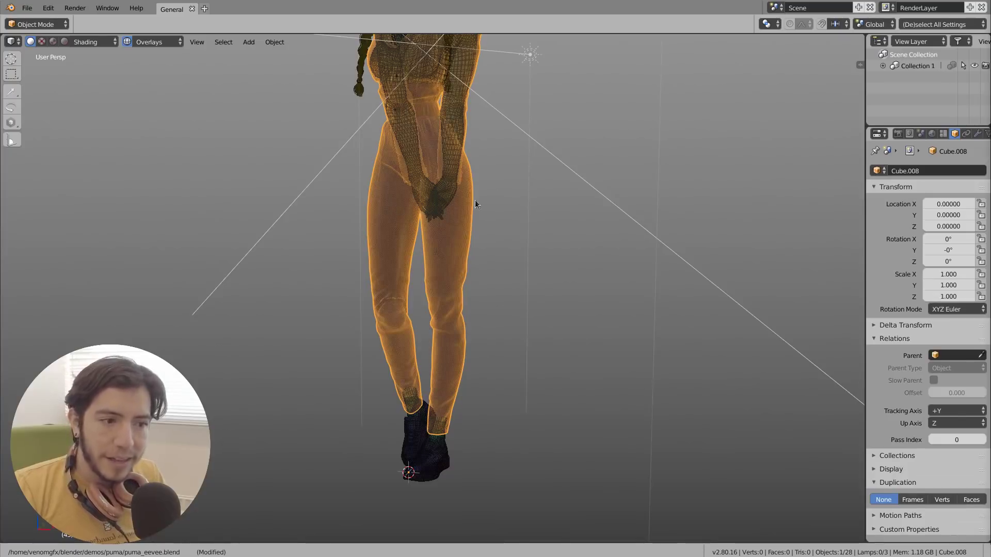
middle_click_drag(497, 182, 507, 361, "shift")
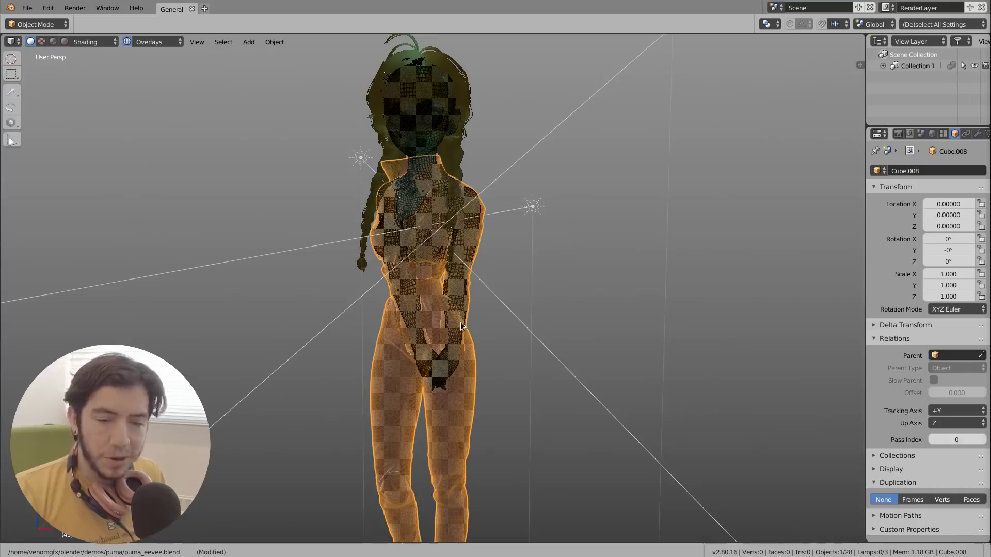
middle_click_drag(466, 336, 463, 188, "ctrl")
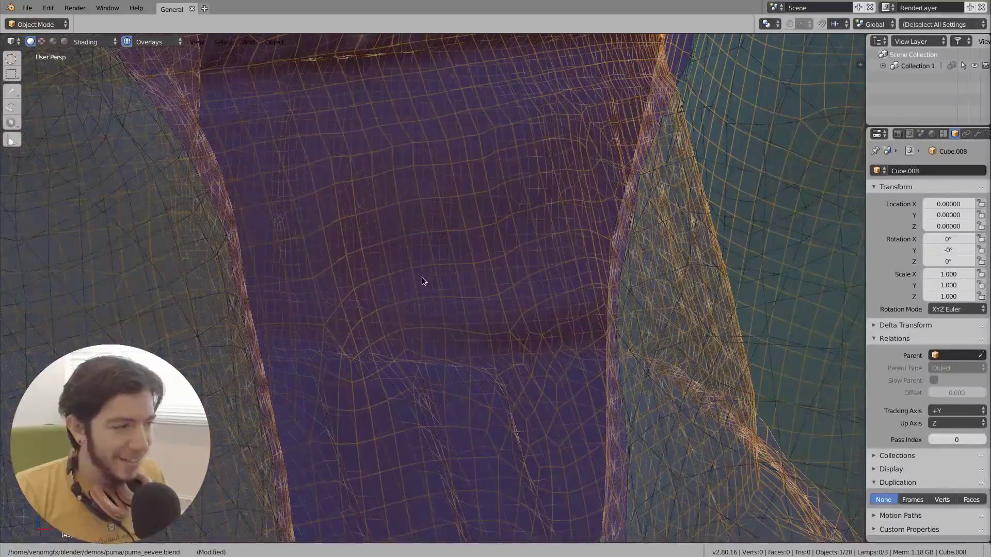
middle_click_drag(422, 284, 484, 408, "ctrl")
middle_click_drag(510, 267, 498, 336, "ctrl")
- Add the body mesh to the selected clothing and turn off X-ray display, framing the head and upper body
middle_click_drag(444, 222, 400, 206, "shift")
right_click(395, 199, "shift")
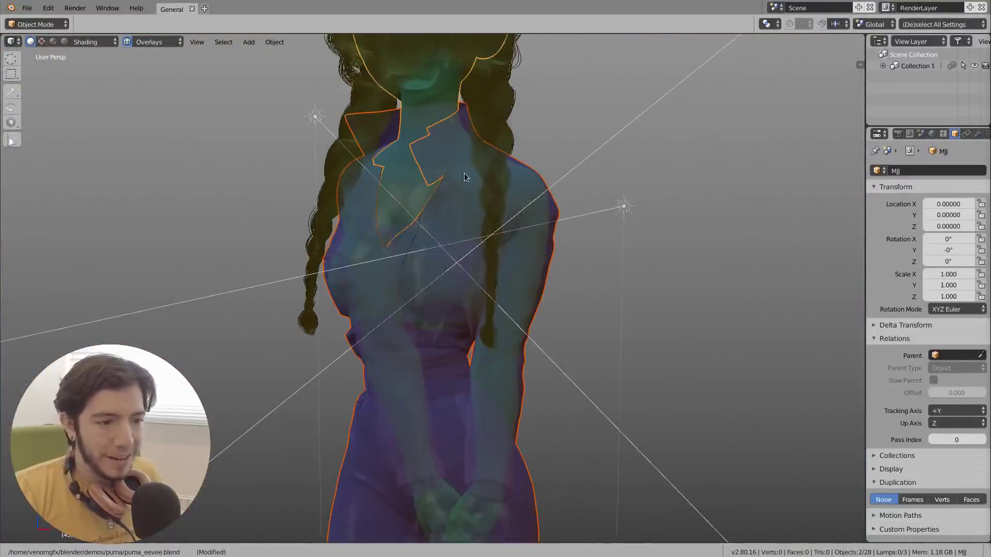
middle_click_drag(466, 182, 486, 281, "shift")
middle_click_drag(409, 157, 419, 195, "shift")
key("z")
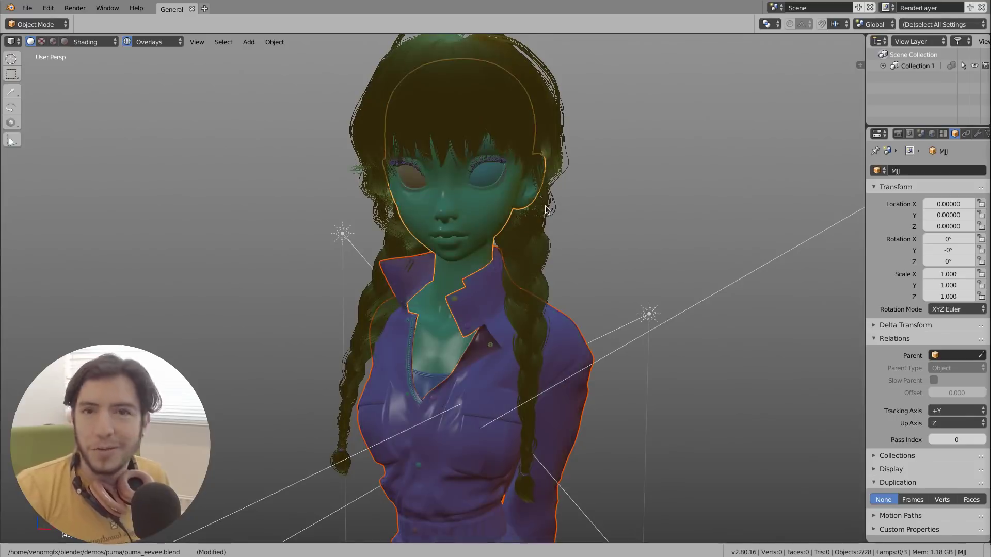
- Select all objects, switch the viewport to texture shading and turn on the wireframe overlay
key("a")
left_click(43, 41)
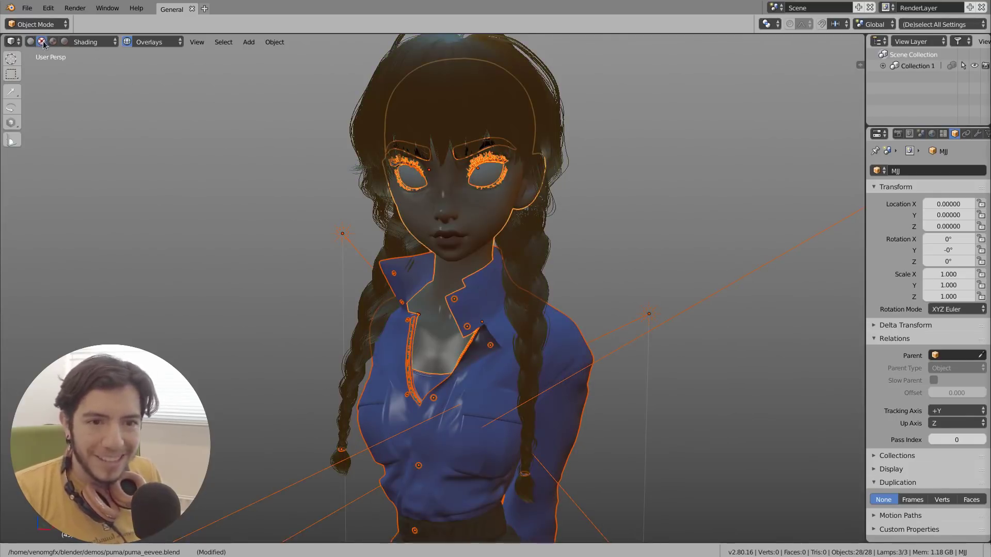
left_click(88, 42)
left_click(147, 42)
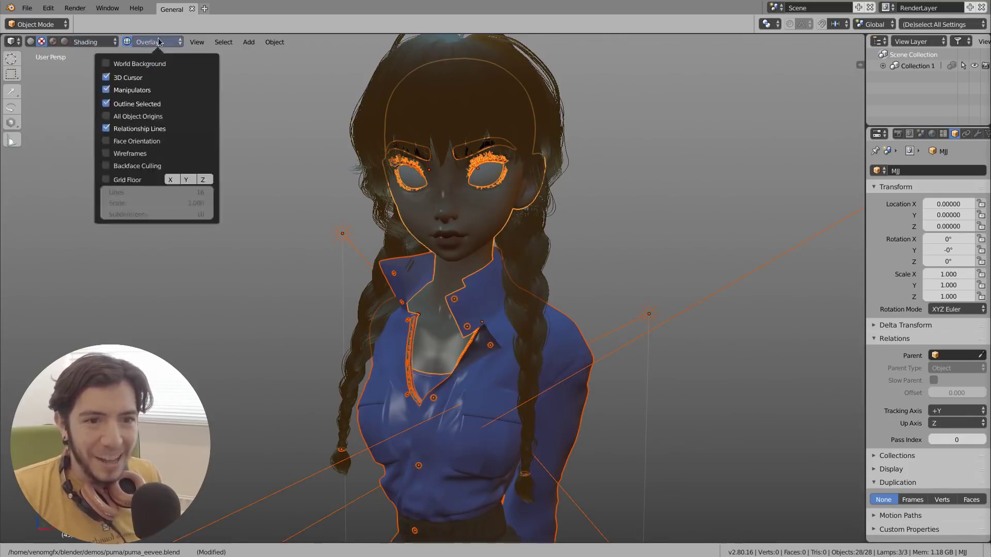
left_click(146, 153)
scroll(518, 217, "down", 3)
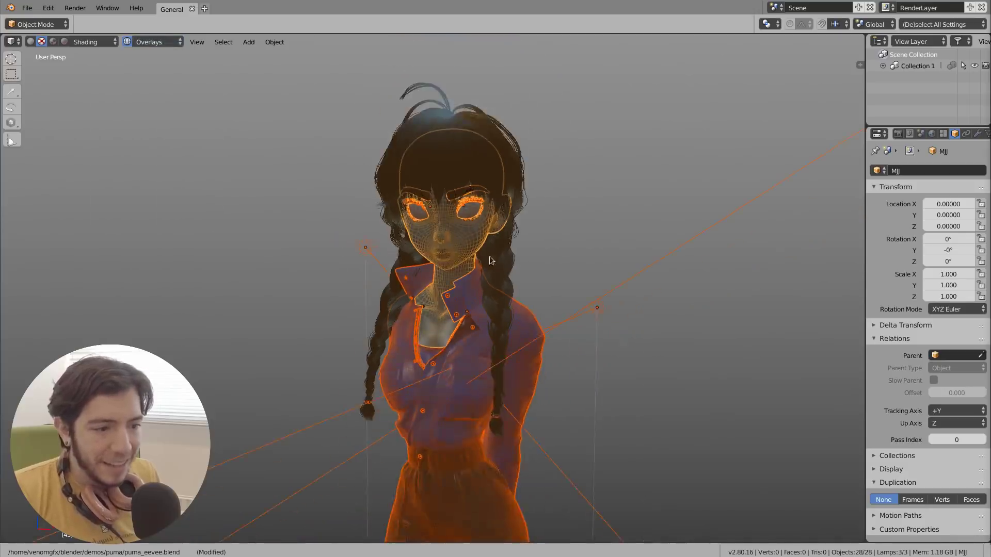
- Examine the wireframe overlay on the character's face, shirt, waist, trousers and shoes
scroll(487, 252, "up", 8)
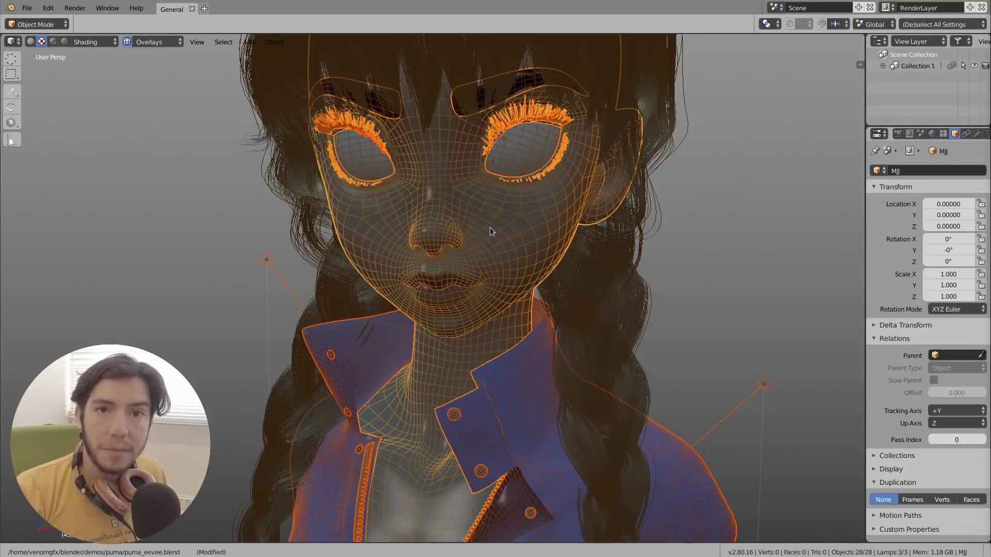
scroll(491, 227, "down", 4)
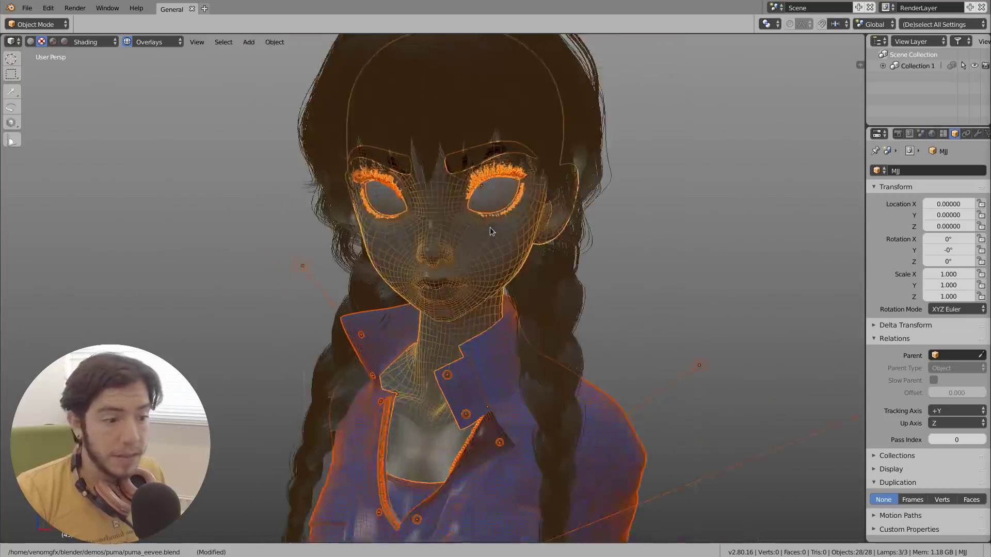
scroll(491, 347, "up", 3)
middle_click_drag(492, 347, 425, 272, "shift")
scroll(424, 269, "up", 5)
scroll(537, 325, "down", 3)
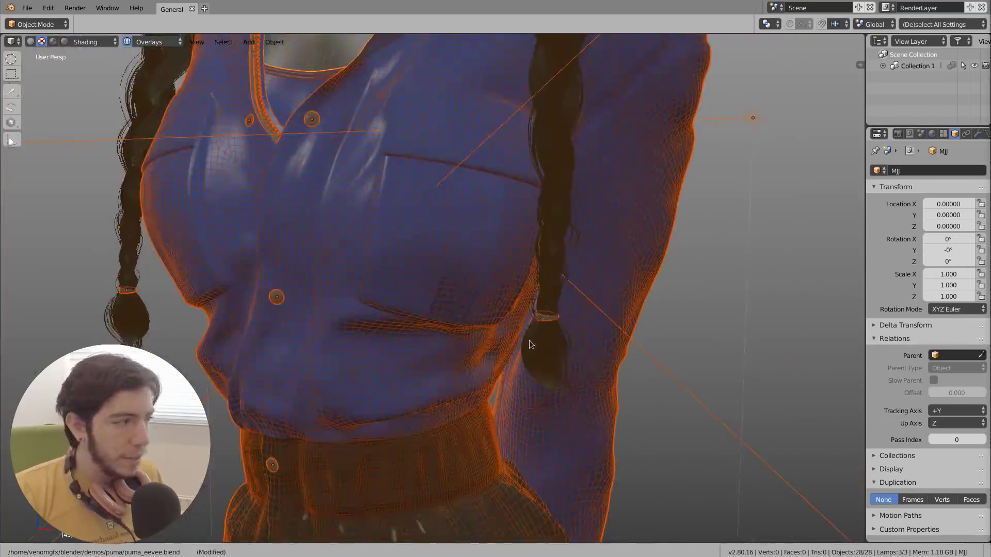
scroll(529, 341, "down", 2)
scroll(535, 340, "down", 8, "shift")
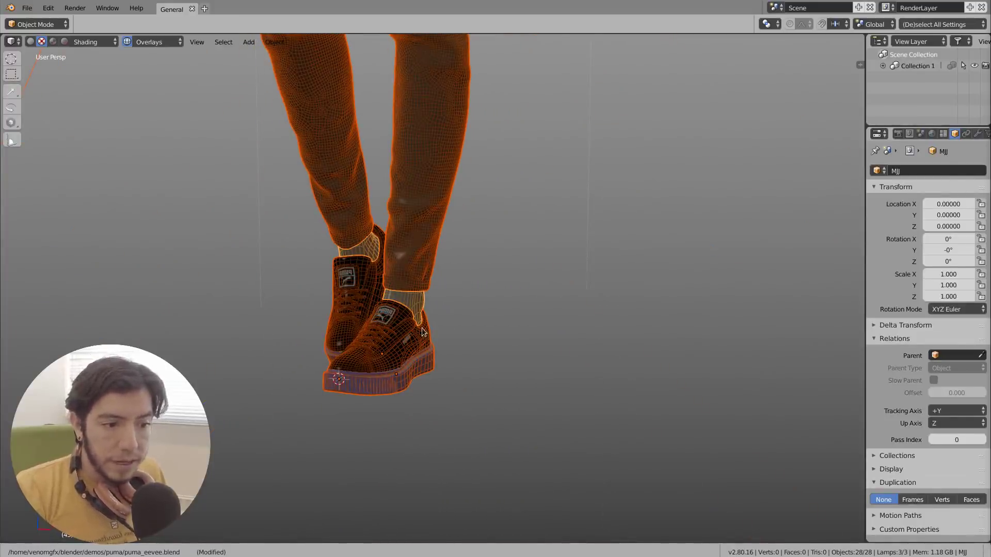
- Examine the wireframe overlay around the shoes, on the hands and back from behind, and on the face from the front
middle_click_drag(401, 320, 586, 318)
left_click_drag(563, 293, 608, 326)
scroll(512, 291, "down", 14)
middle_click_drag(505, 299, 484, 320)
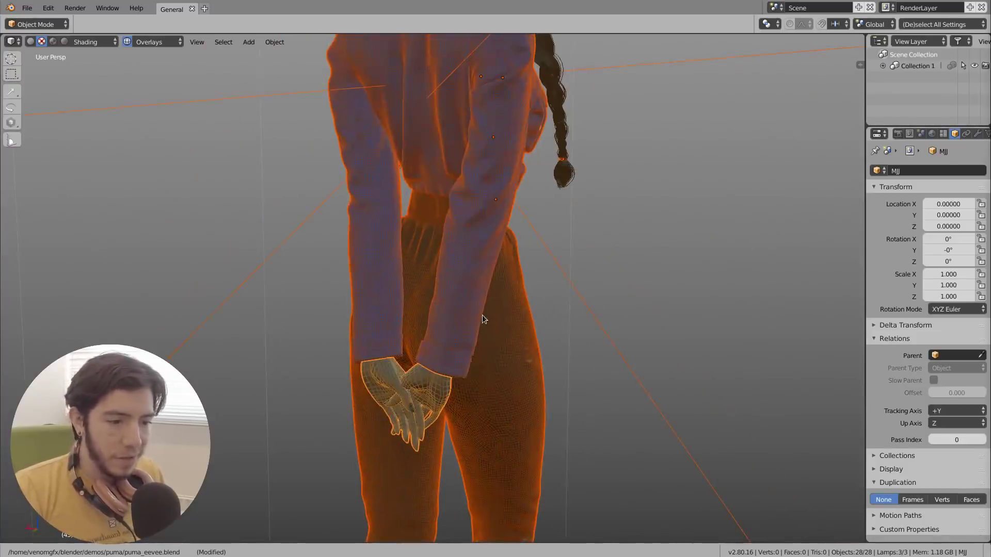
scroll(483, 315, "down", 5)
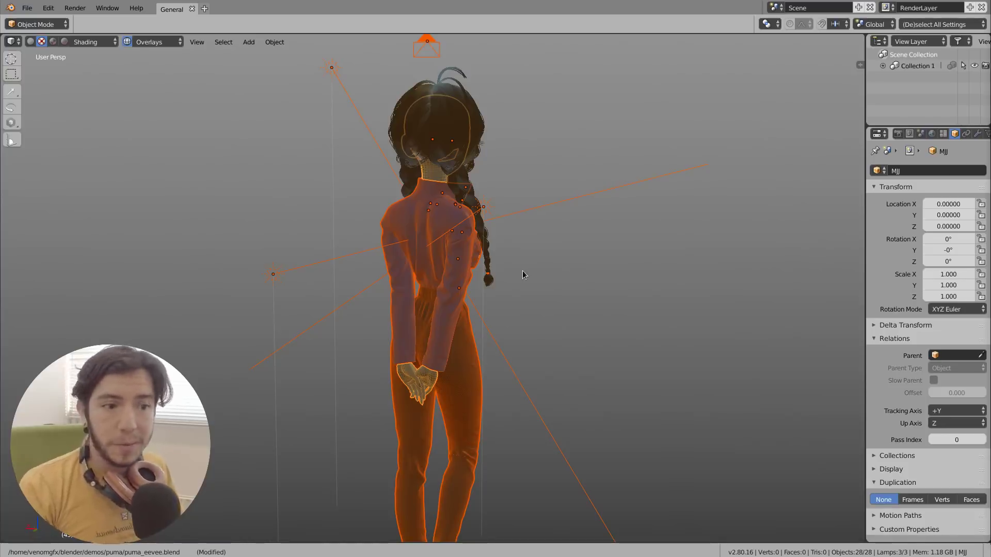
middle_click_drag(516, 274, 340, 311)
scroll(340, 311, "up", 3)
middle_click_drag(459, 312, 537, 369, "shift")
scroll(560, 342, "up", 4)
middle_click_drag(687, 315, 509, 318)
middle_click_drag(479, 273, 500, 311)
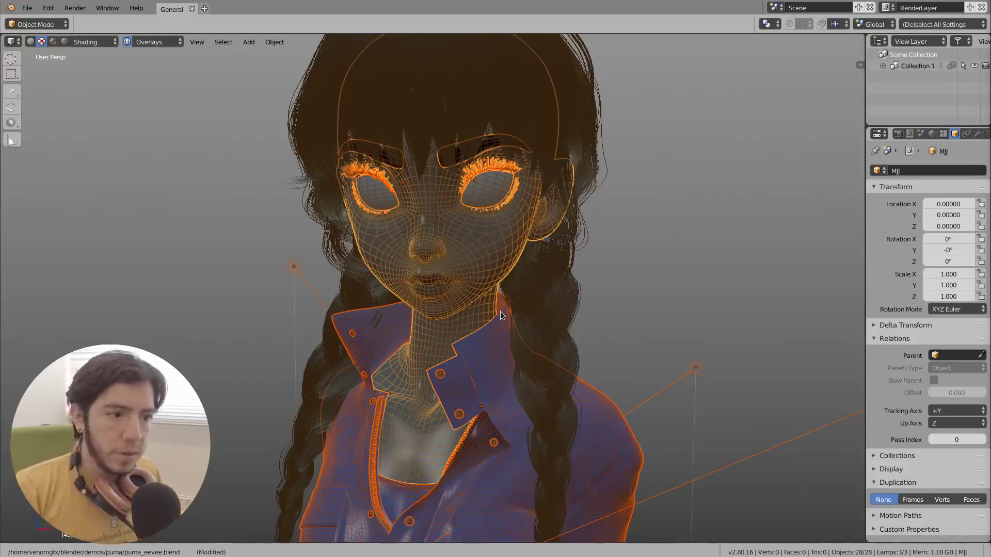
- Compare the wireframe overlay's density between the full figure and close-ups of the face and collar
scroll(506, 289, "down", 5)
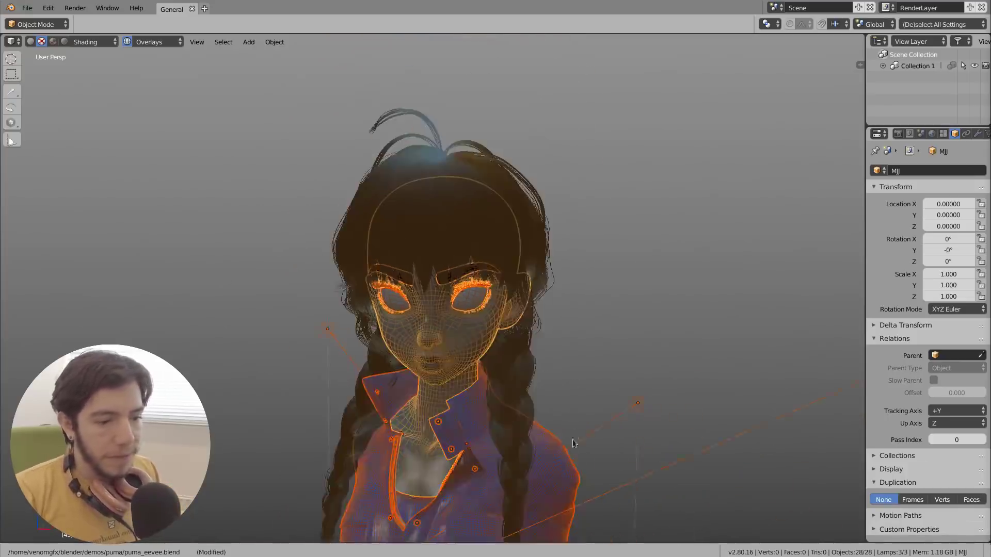
scroll(511, 359, "down", 4)
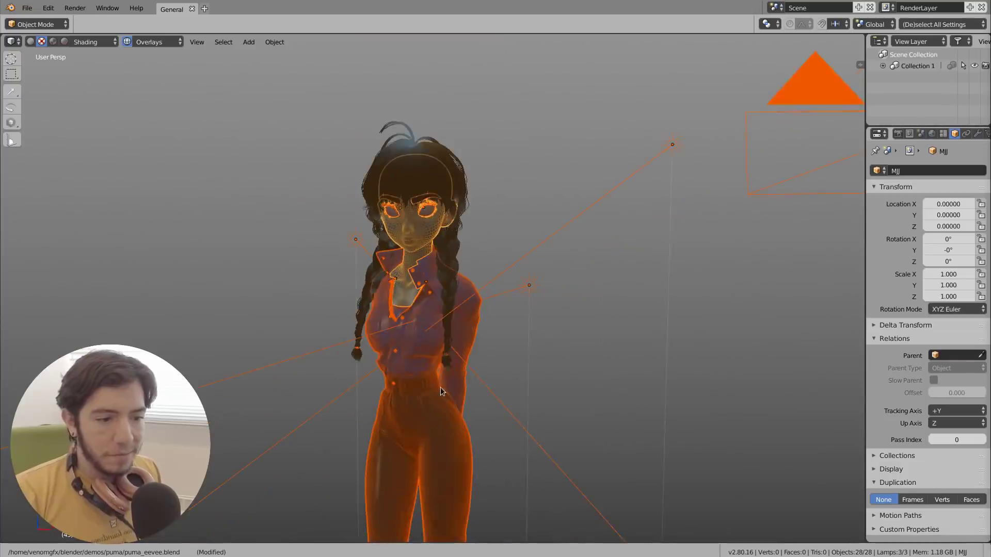
scroll(465, 364, "up", 8)
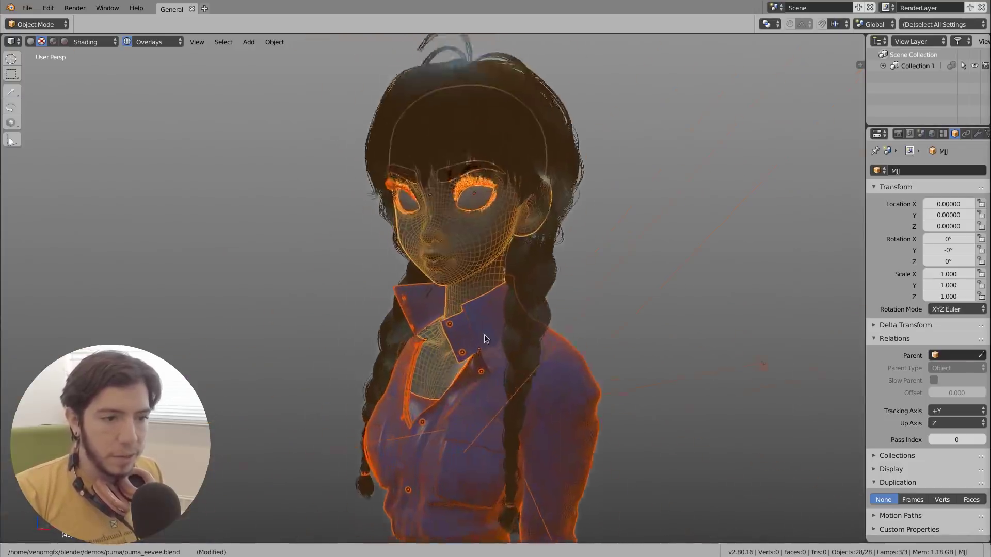
scroll(537, 279, "down", 5)
scroll(512, 380, "up", 5)
scroll(498, 349, "down", 5)
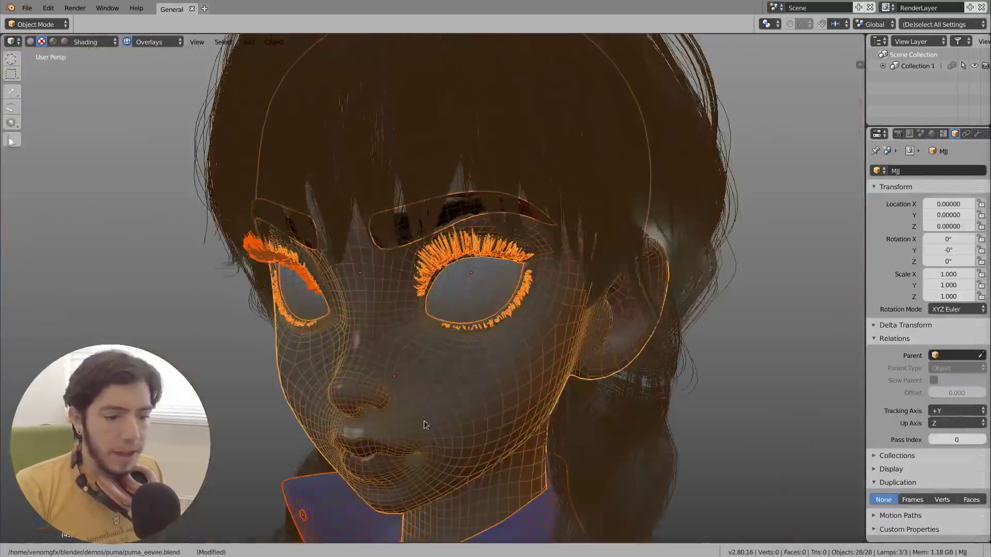
scroll(432, 344, "up", 2)
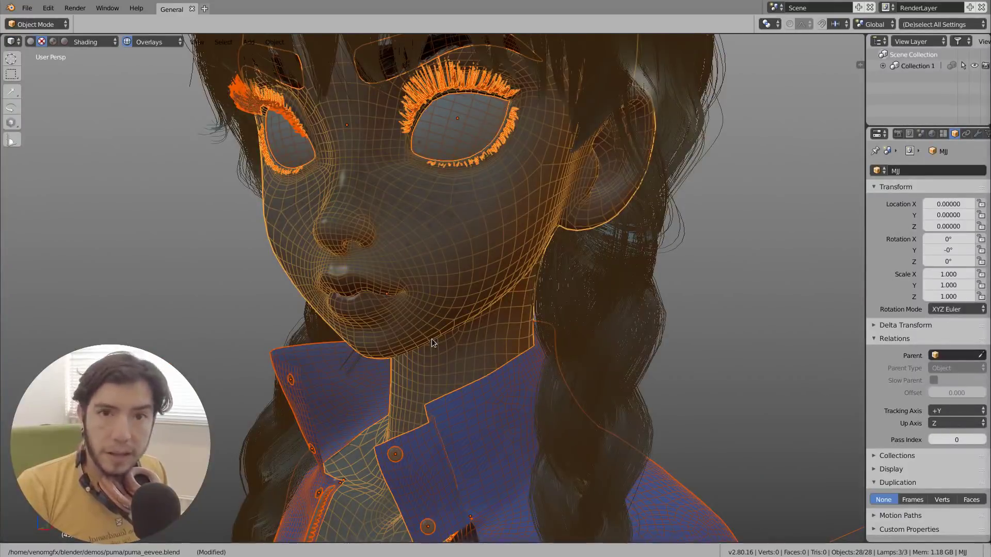
scroll(430, 335, "down", 5)
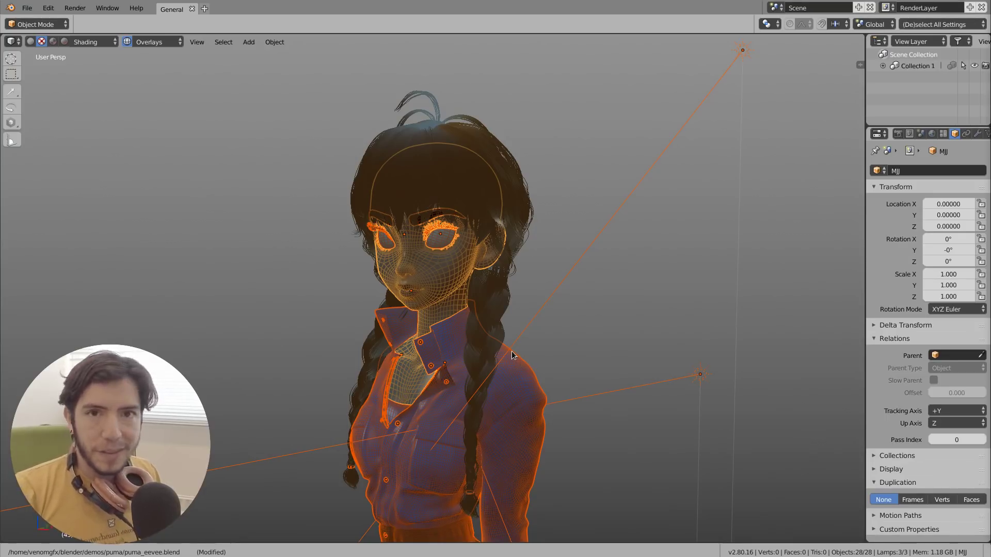
- Turn the wireframe overlay off and back on, and examine it on the shirt and trousers
middle_click_drag(512, 351, 539, 332)
left_click(142, 47)
left_click(141, 154)
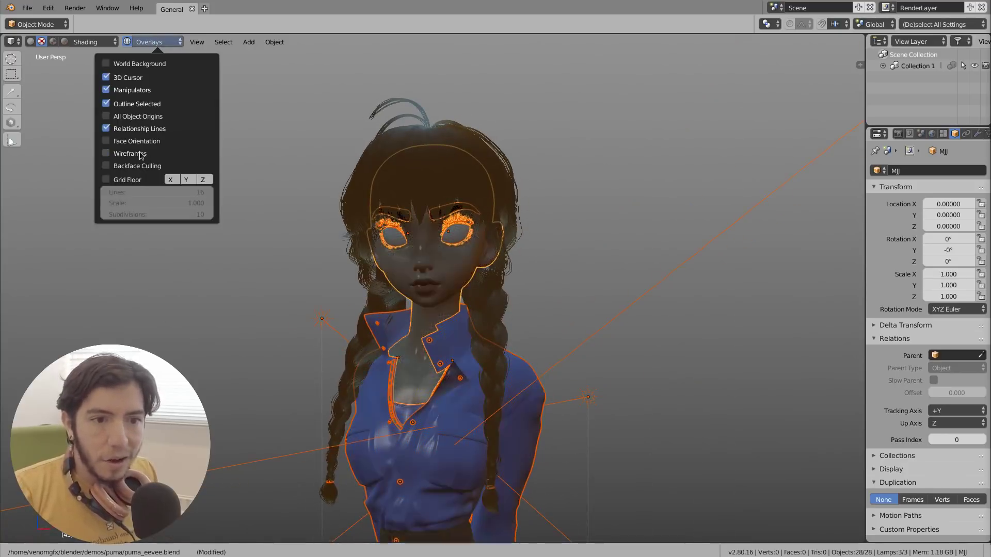
left_click(141, 154)
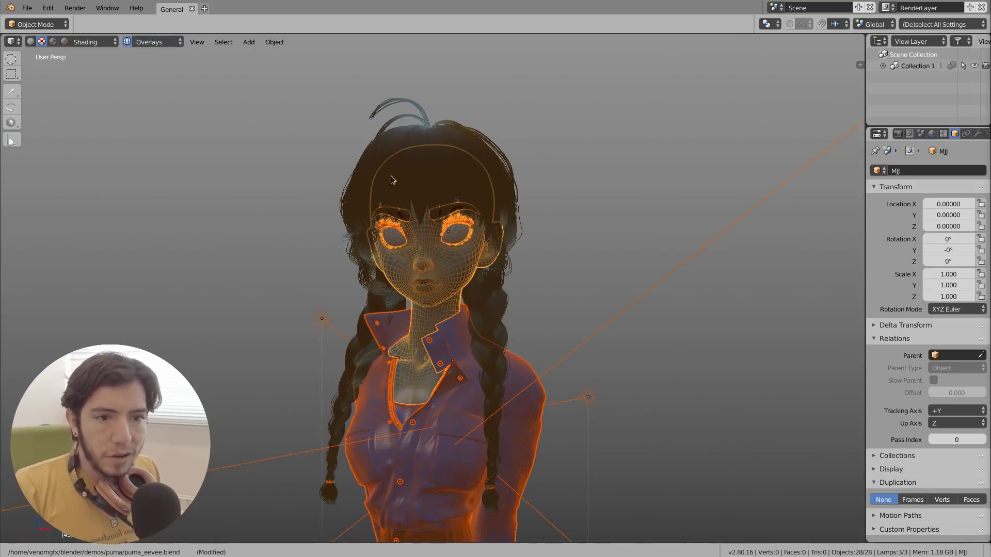
middle_click_drag(465, 227, 426, 238)
middle_click_drag(512, 413, 396, 224, "ctrl")
scroll(484, 298, "up", 3)
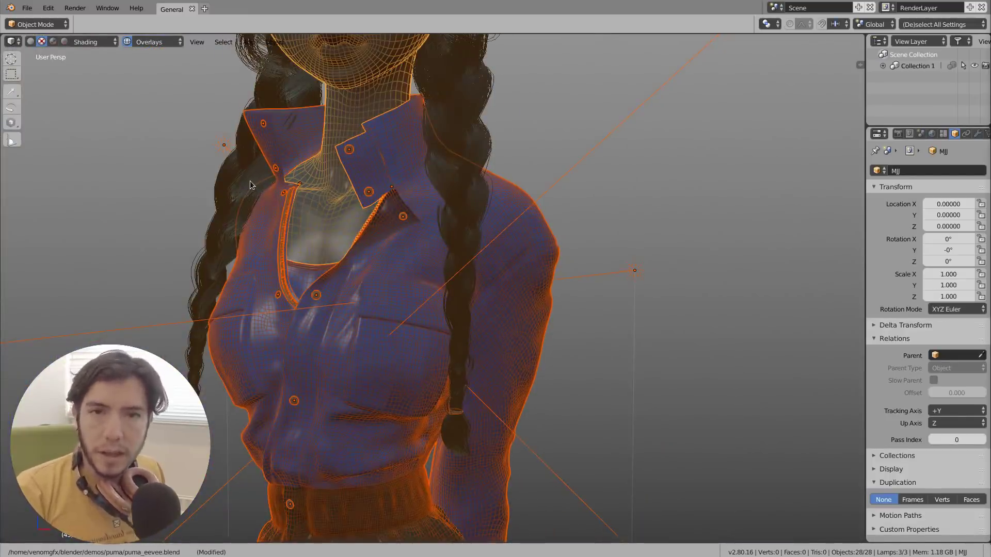
scroll(314, 216, "down", 4)
middle_click_drag(594, 396, 555, 267, "shift")
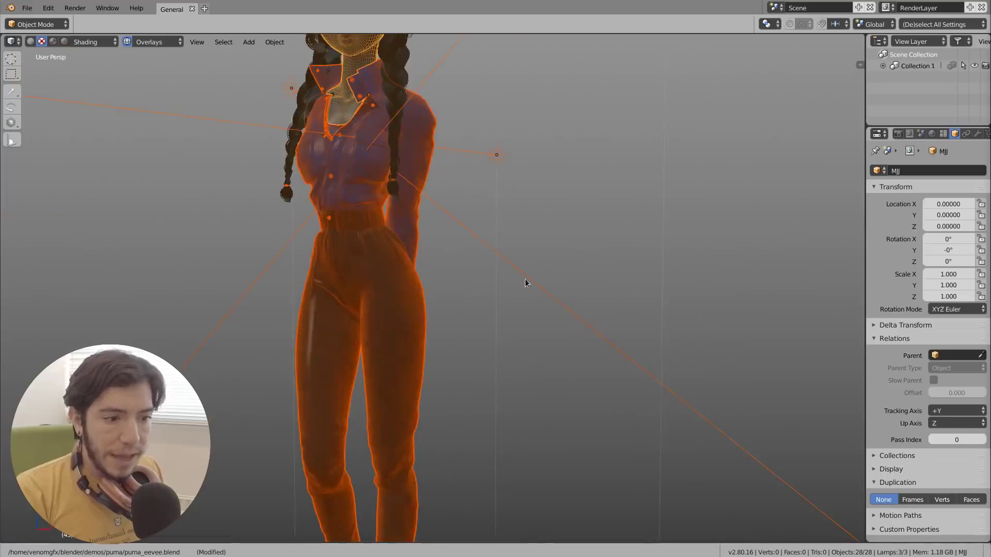
- Switch to the Blender 2.79 window, narrow and move it aside, and enlarge the view of its wireframe character
key("super")
left_click(320, 369)
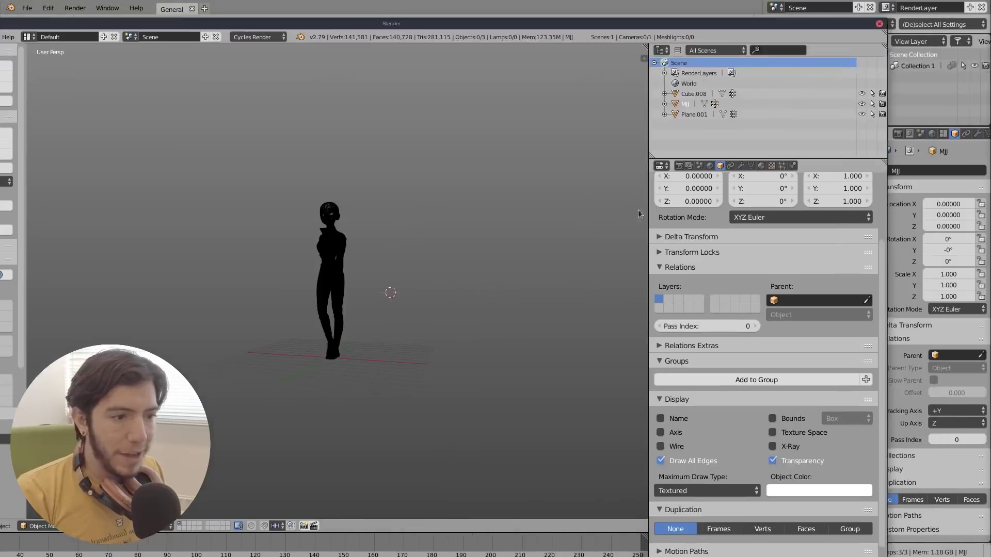
middle_click_drag(663, 221, 309, 233, "super")
scroll(309, 232, "up", 5)
left_click_drag(414, 294, 304, 279, "super")
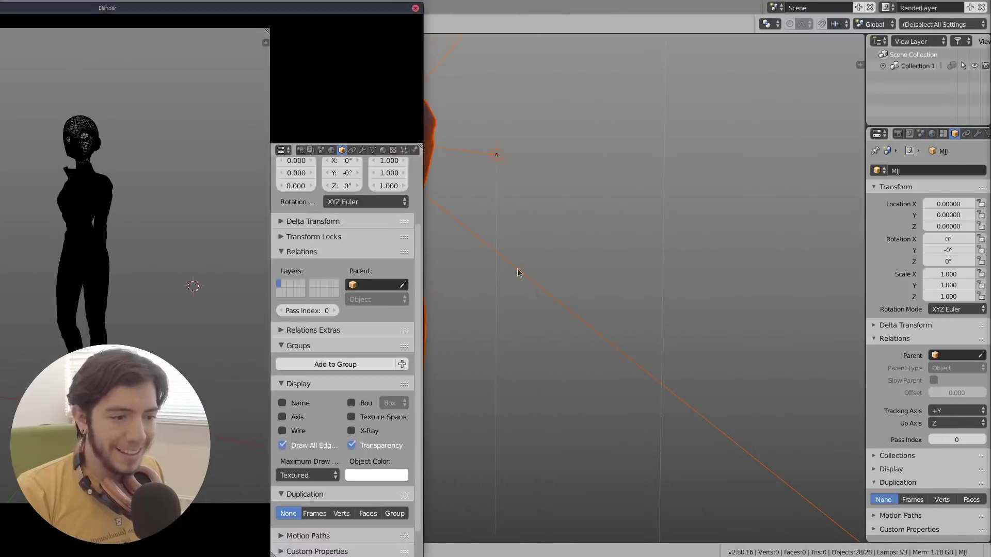
- Place the Blender 2.80 window beside the 2.79 window and frame the character's full figure for comparison
left_click_drag(613, 239, 641, 238, "super")
middle_click_drag(134, 258, 572, 268, "super")
left_click_drag(571, 266, 677, 268, "super")
scroll(789, 309, "down", 3)
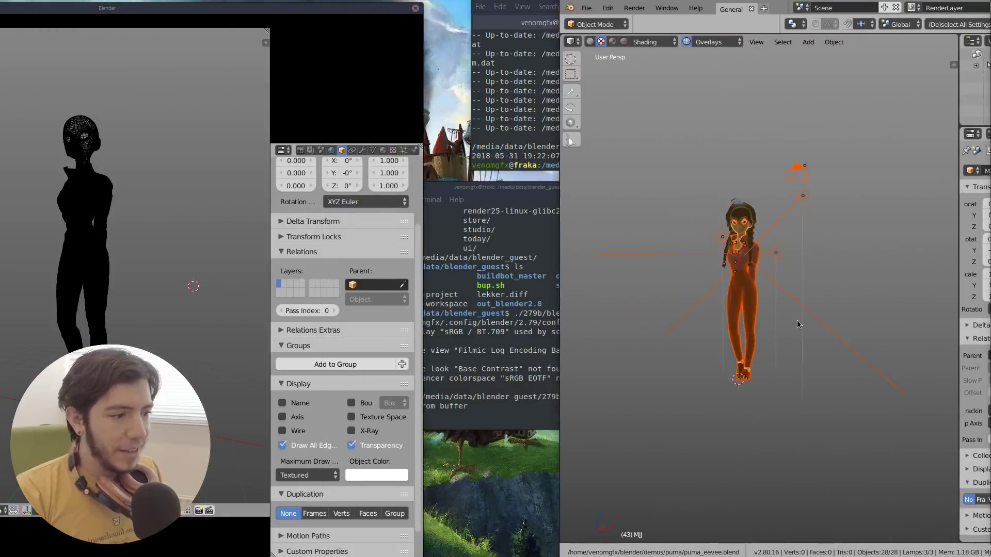
scroll(795, 332, "up", 5)
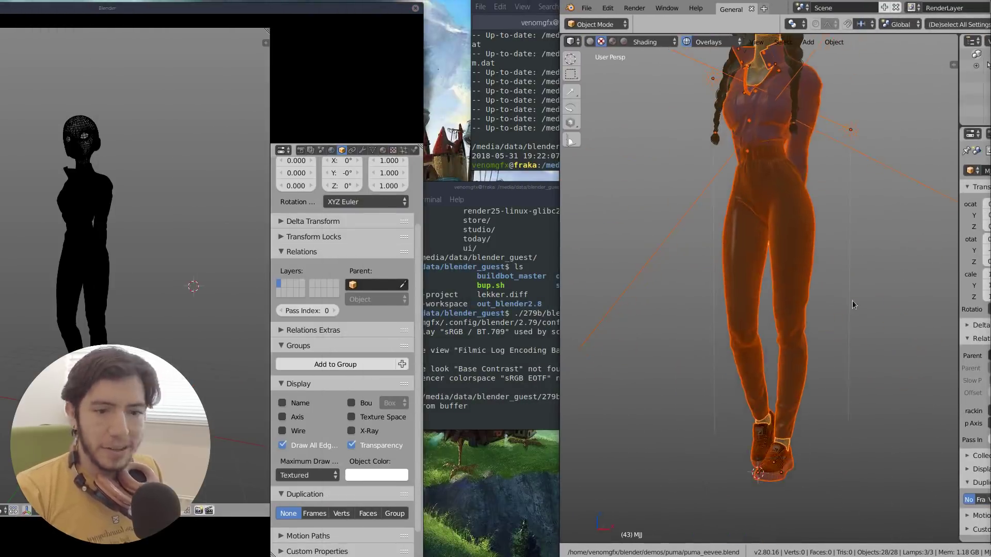
scroll(852, 302, "down", 3)
middle_click_drag(853, 301, 834, 311, "shift")
- Undo the side-by-side arrangement of the two Blender windows and maximize the Blender 2.80 window
left_click_drag(357, 283, 497, 277, "super")
left_click_drag(767, 228, 376, 227, "super")
left_click_drag(423, 316, 255, 301, "super")
key("super+Up")
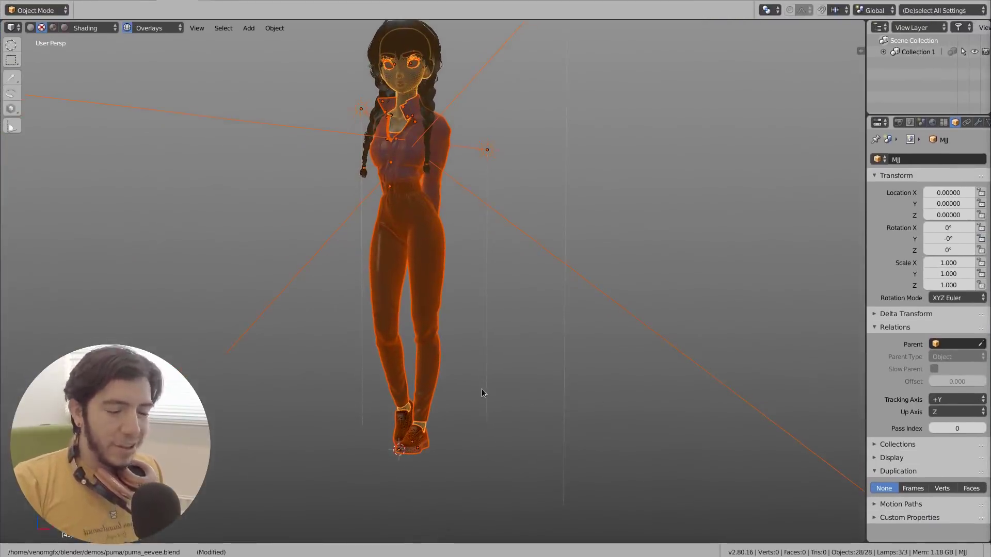
- Open a new Google Chrome window and load devtalk.blender.org
key("super")
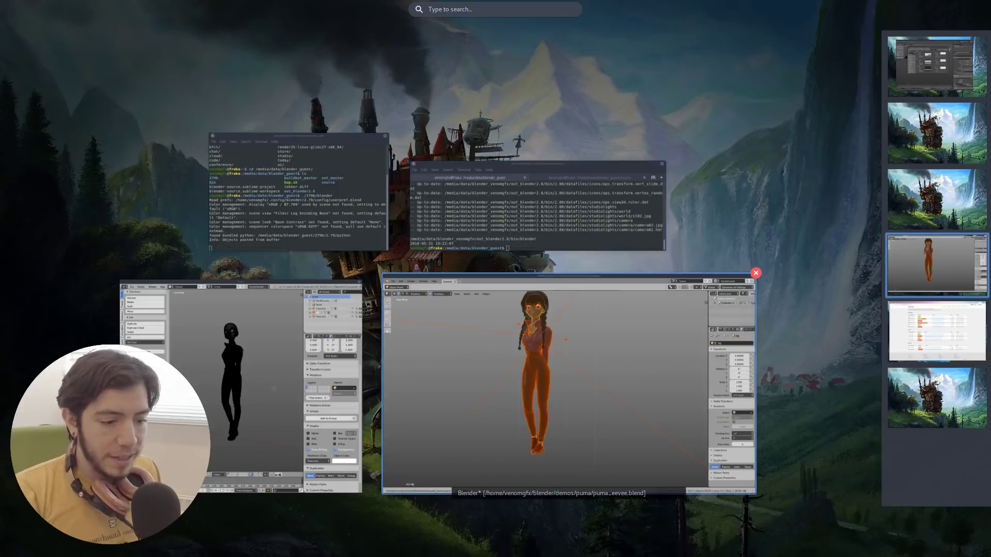
right_click(449, 556)
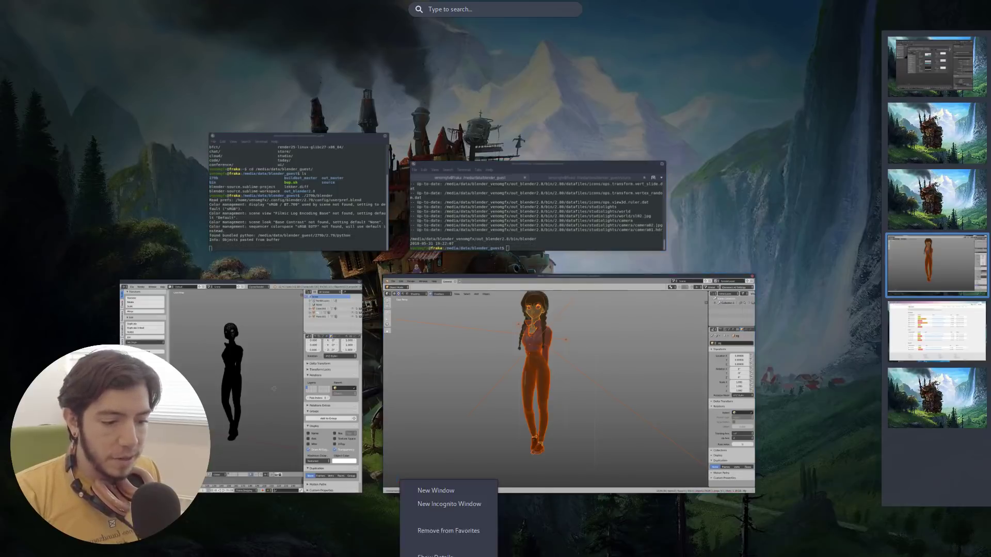
left_click(464, 493)
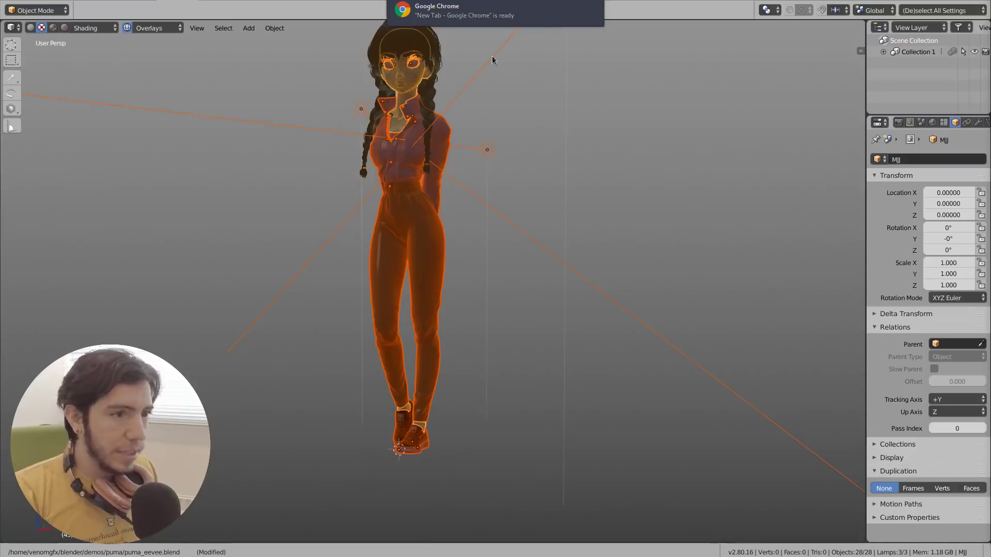
left_click(481, 8)
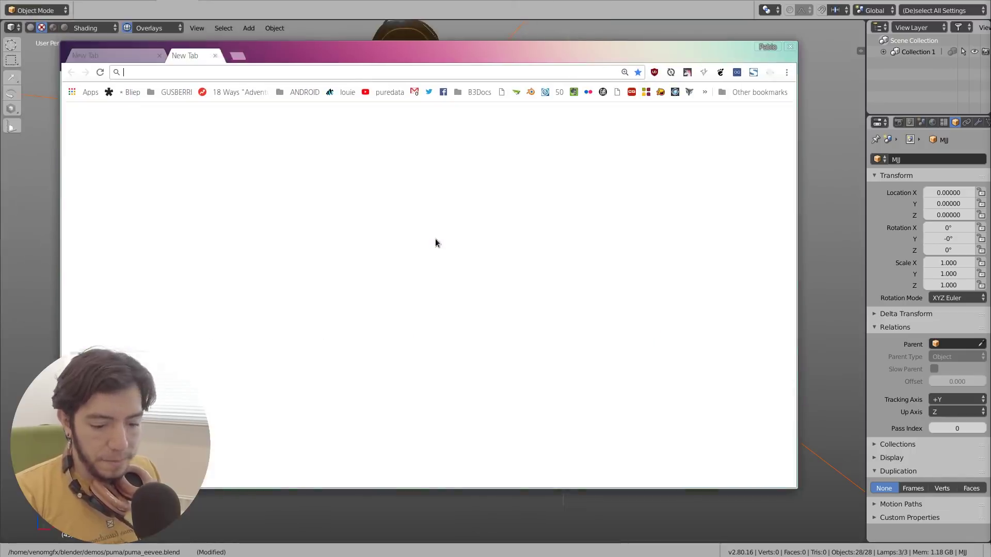
type("devtalk.blender.org")
key("Return")
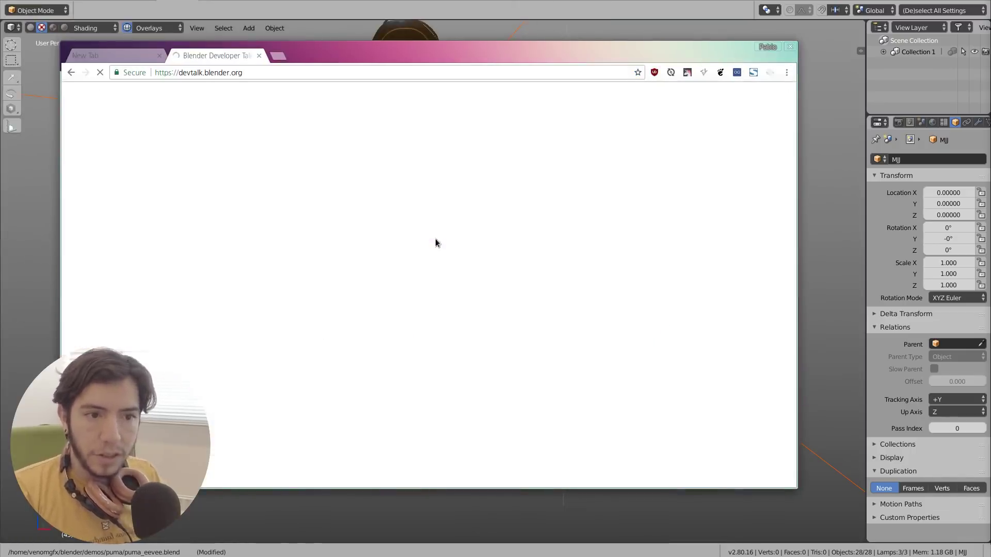
- Move and enlarge the browser window so it covers most of the screen
middle_click_drag(744, 412, 868, 473, "super")
left_click_drag(763, 427, 705, 391, "super")
middle_click_drag(705, 391, 785, 415, "super")
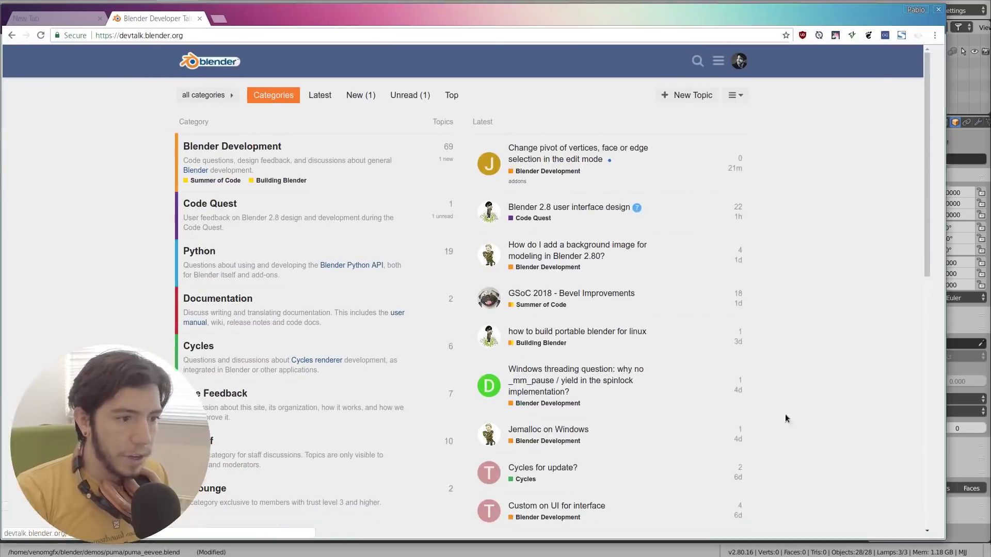
- Open the Code Quest topic "Blender 2.8 user interface design", skim its replies and return to the first post
left_click(222, 211)
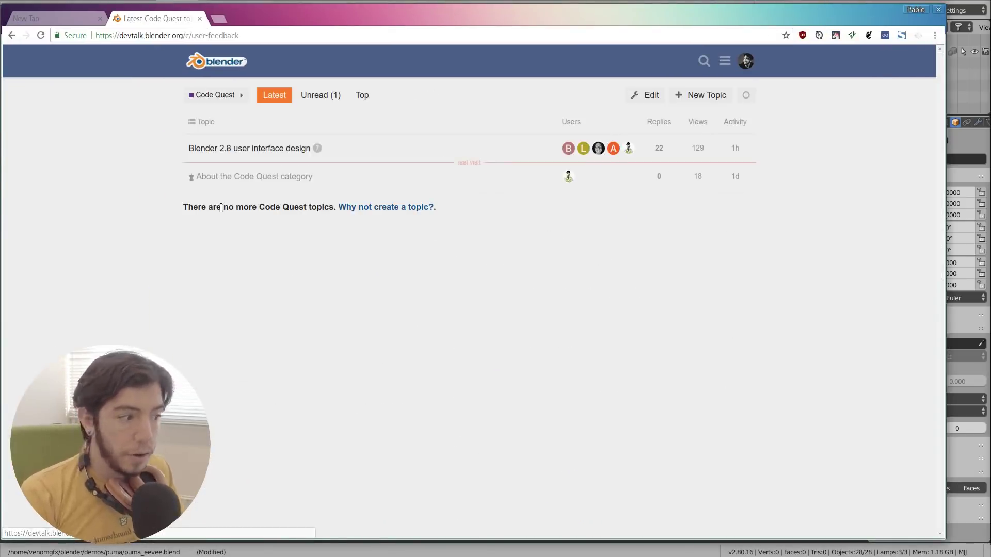
left_click(249, 148)
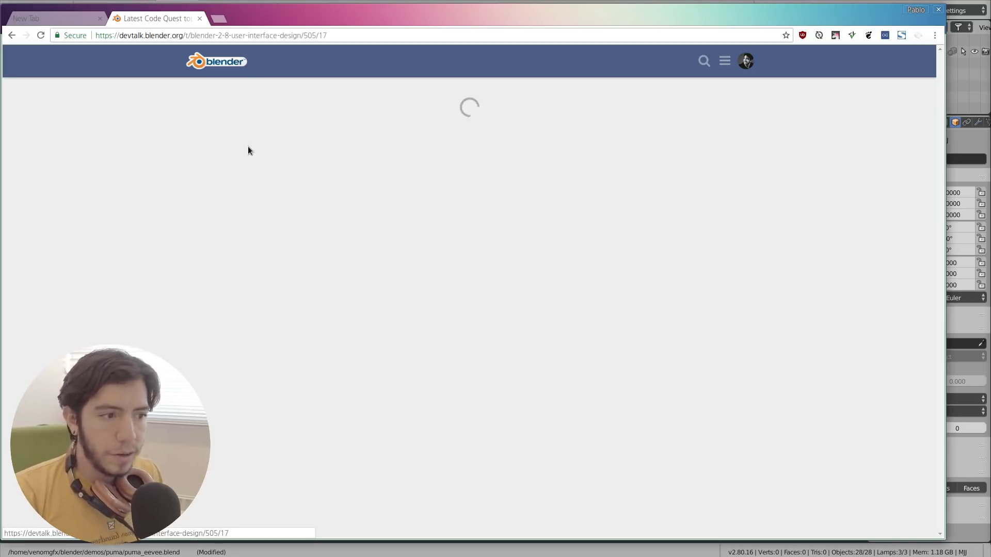
scroll(514, 266, "down", 8)
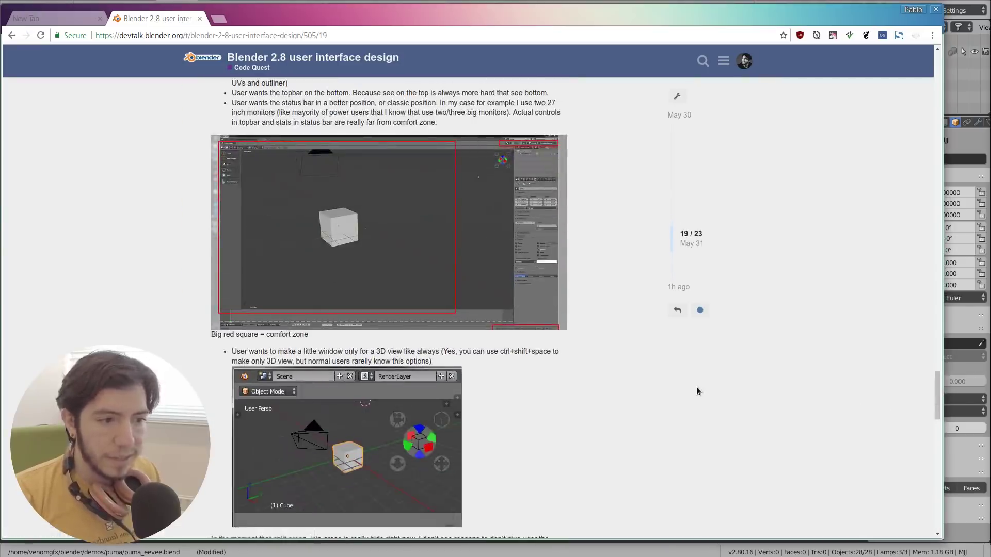
scroll(697, 388, "down", 3)
left_click_drag(935, 413, 927, 67)
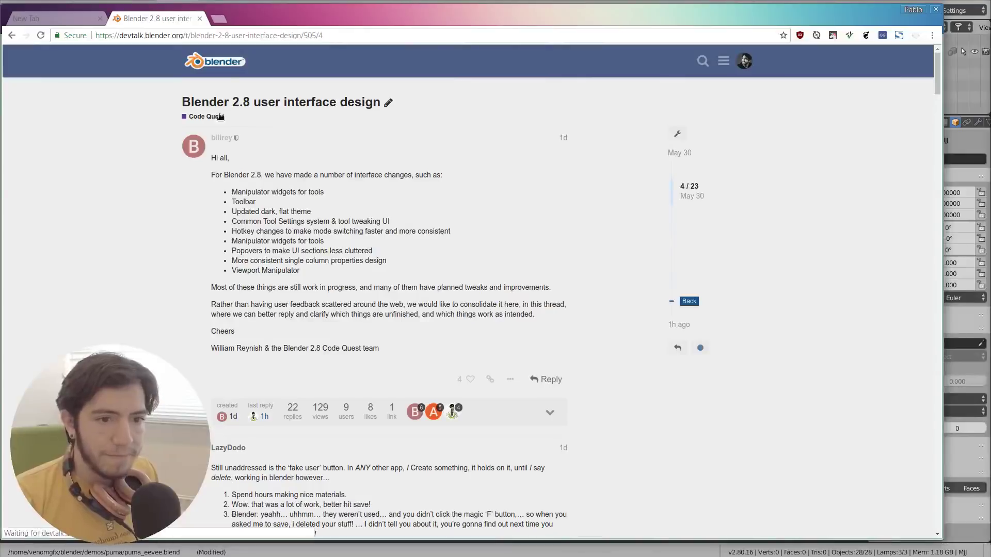
- Return to the Code Quest topic list to reopen "Blender 2.8 user interface design", and close the empty browser tab
key("alt+Left")
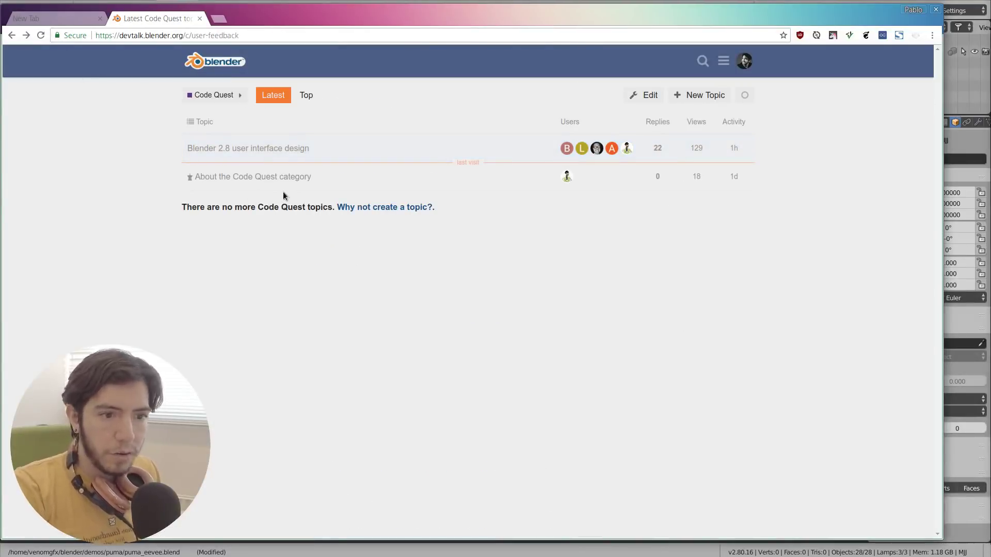
left_click(267, 151)
middle_click(47, 21)
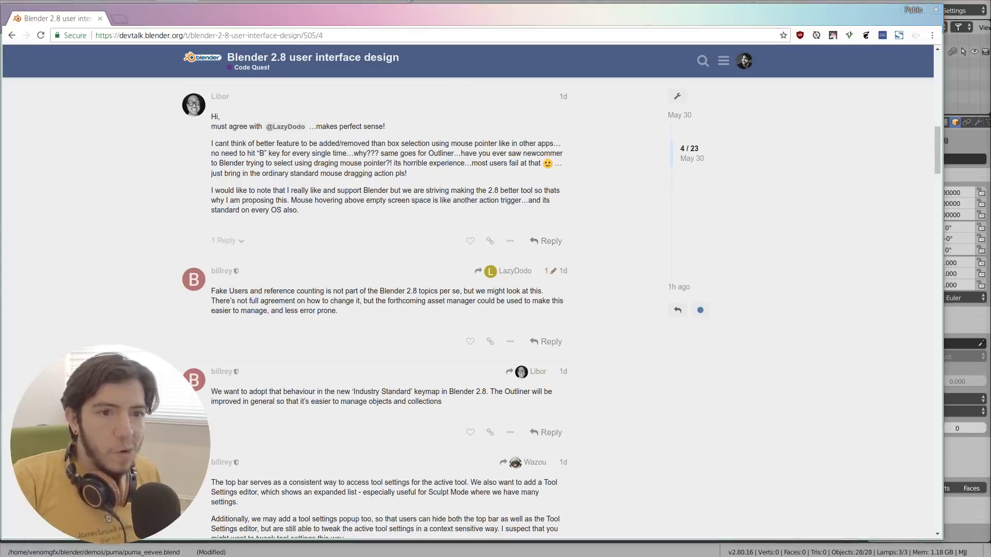
- Switch back to the Blender 2.80 window and deselect all objects, with the character's head framed in close-up
left_click(411, 0)
scroll(487, 210, "up", 6)
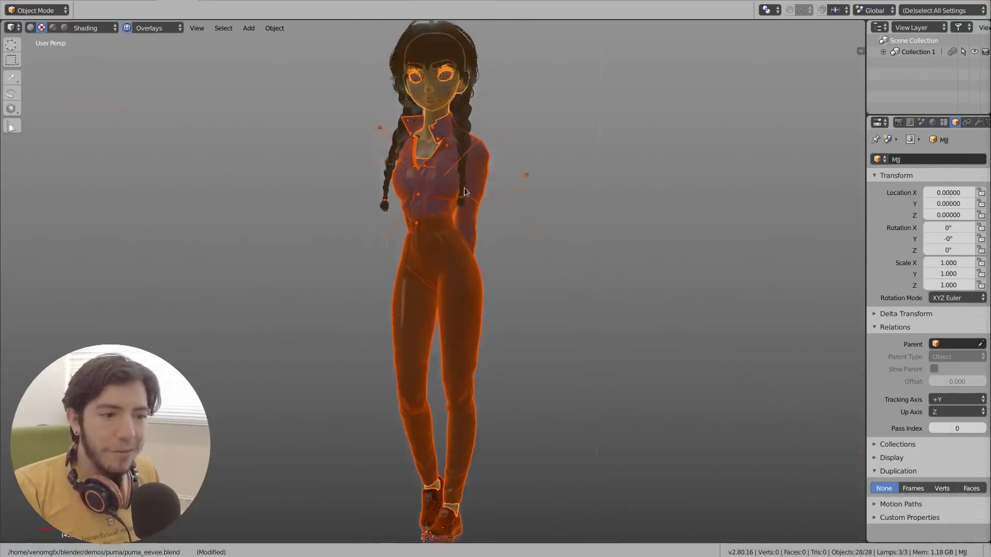
key("alt+a")
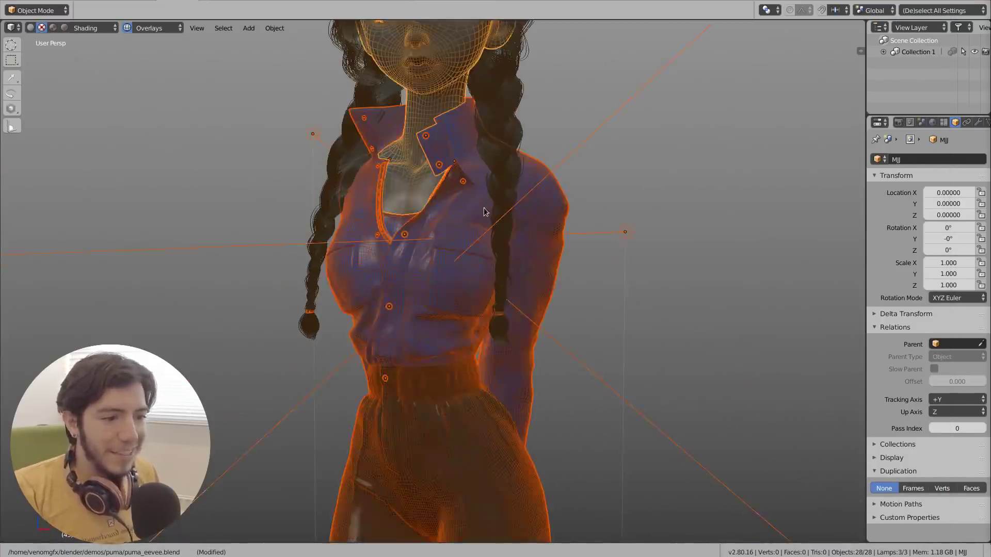
scroll(484, 207, "up", 4)
middle_click_drag(499, 313, 496, 417, "shift")
middle_click_drag(480, 284, 477, 342, "shift")
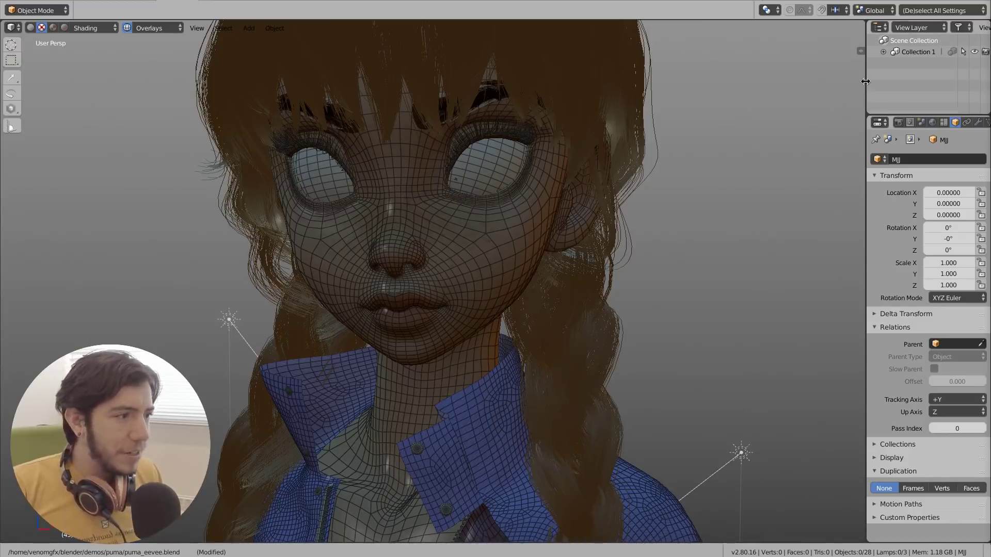
- Widen the Outliner and Properties editors at the 3D viewport's expense and bring the character's collar and chest into view
left_click_drag(866, 85, 803, 89)
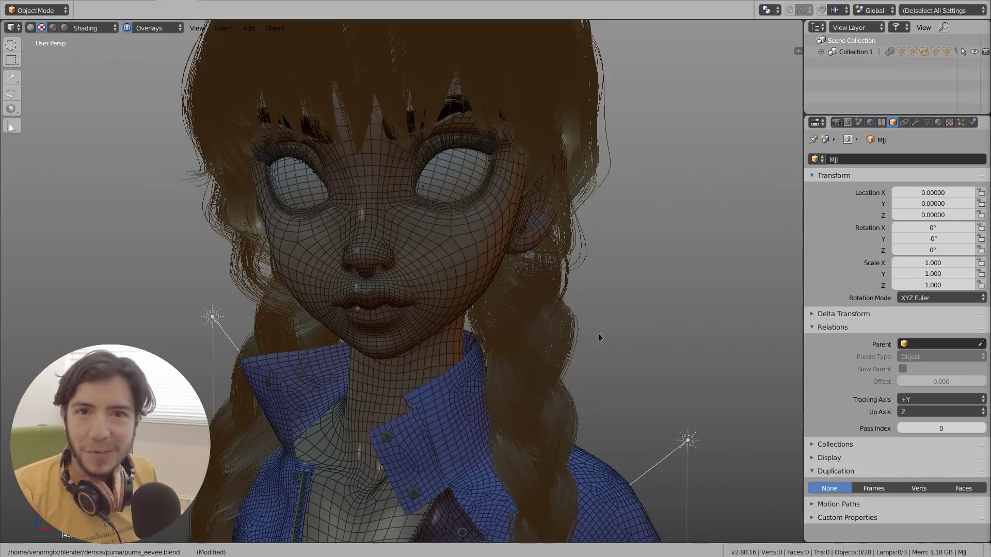
middle_click_drag(415, 436, 446, 299, "shift")
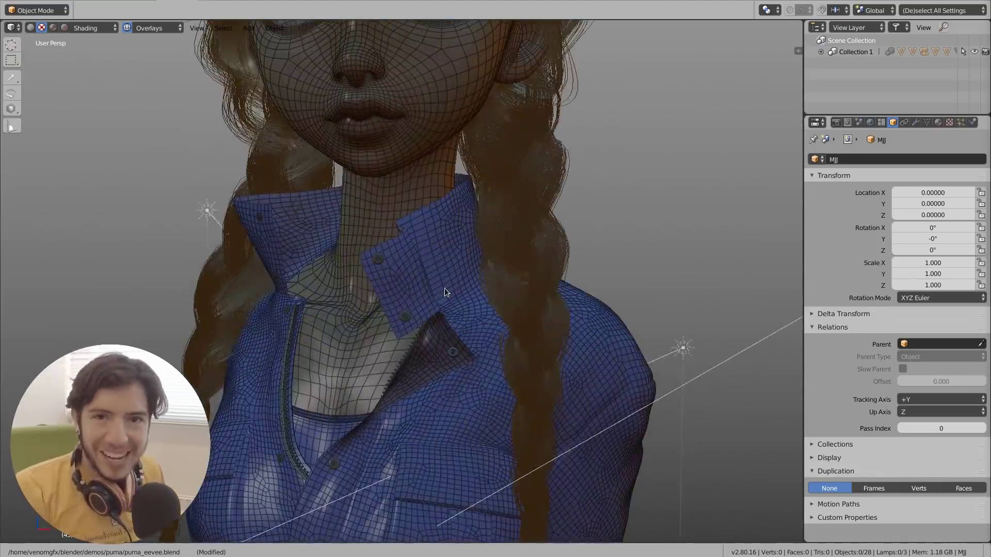